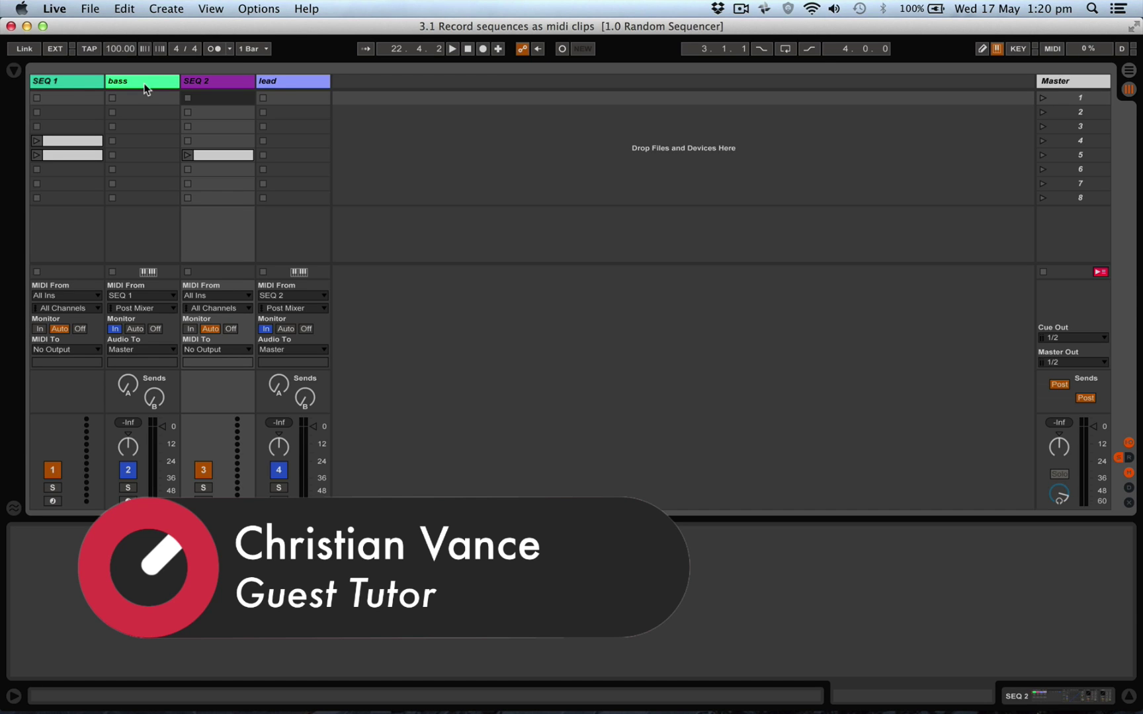
Launch SEQ 1's clip in scene 4 and arm the bass track for recording.
click(62, 81)
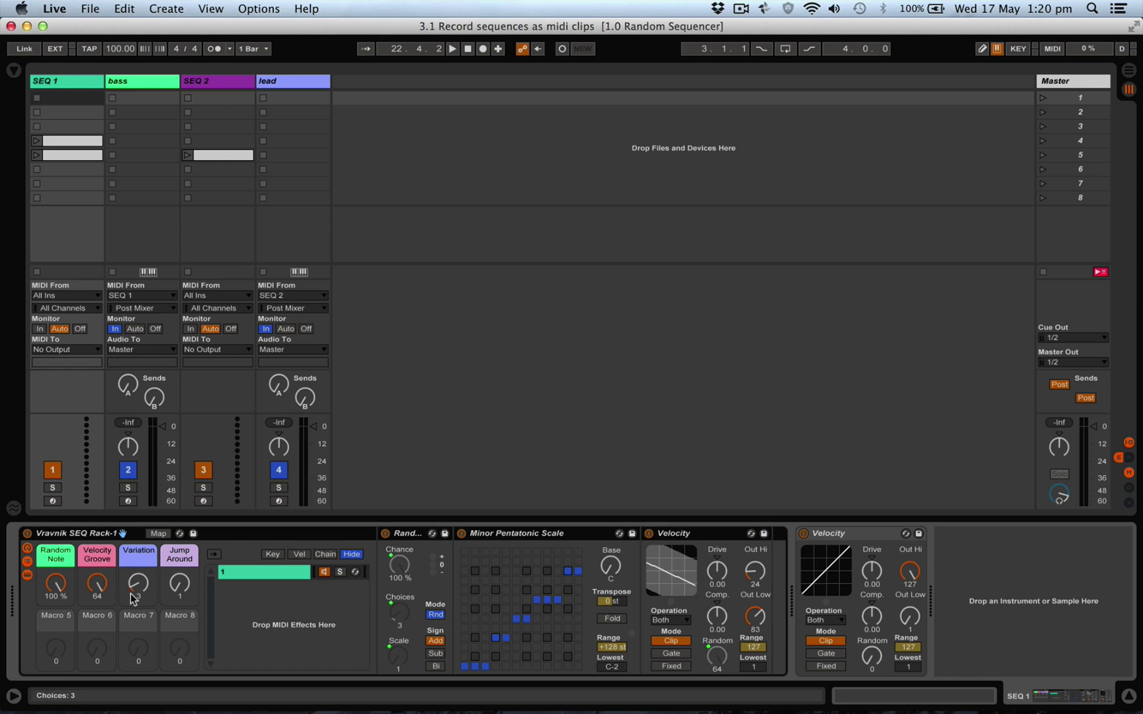
click(130, 78)
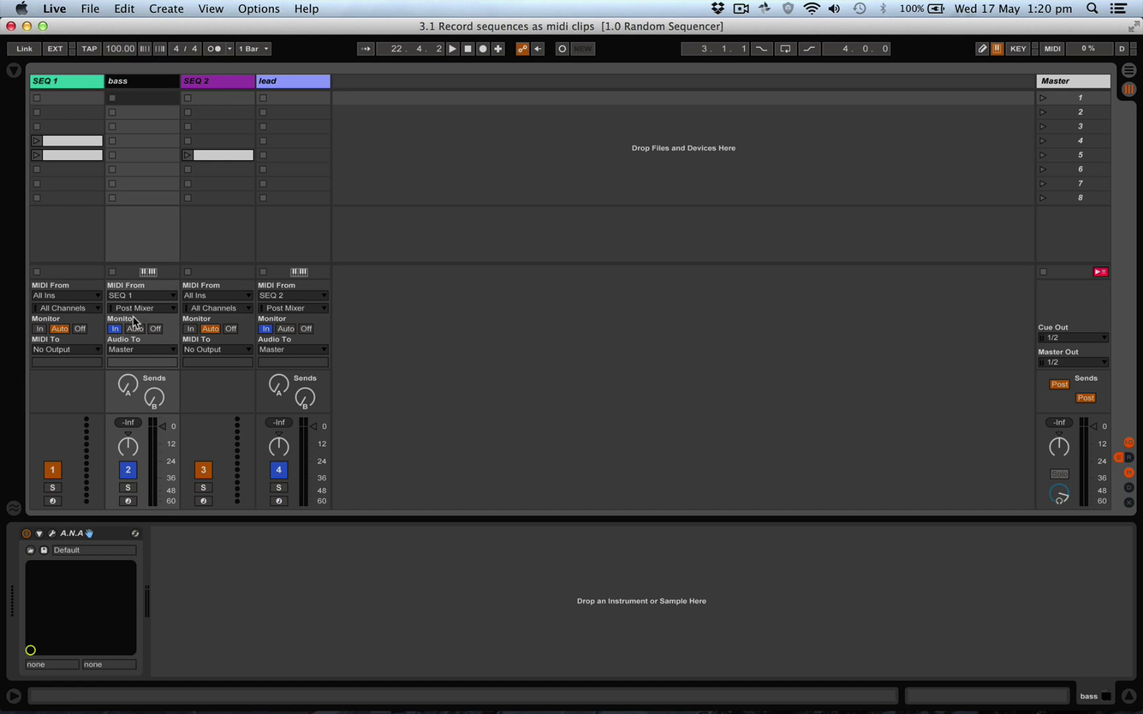
click(37, 141)
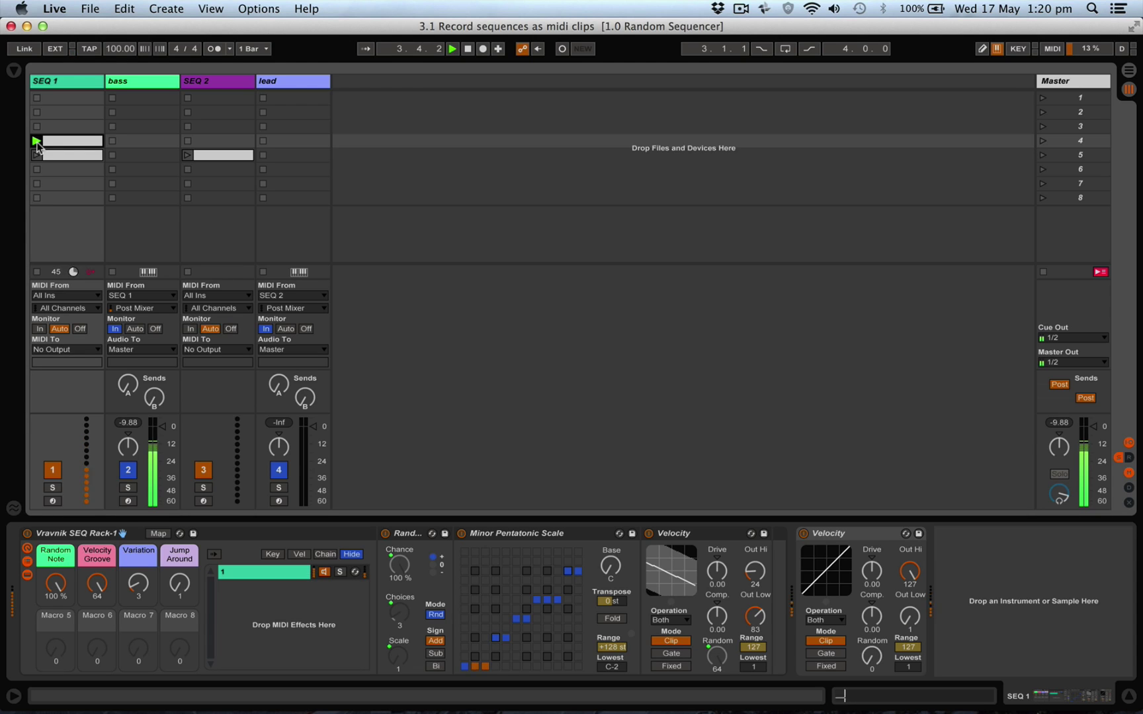
click(128, 501)
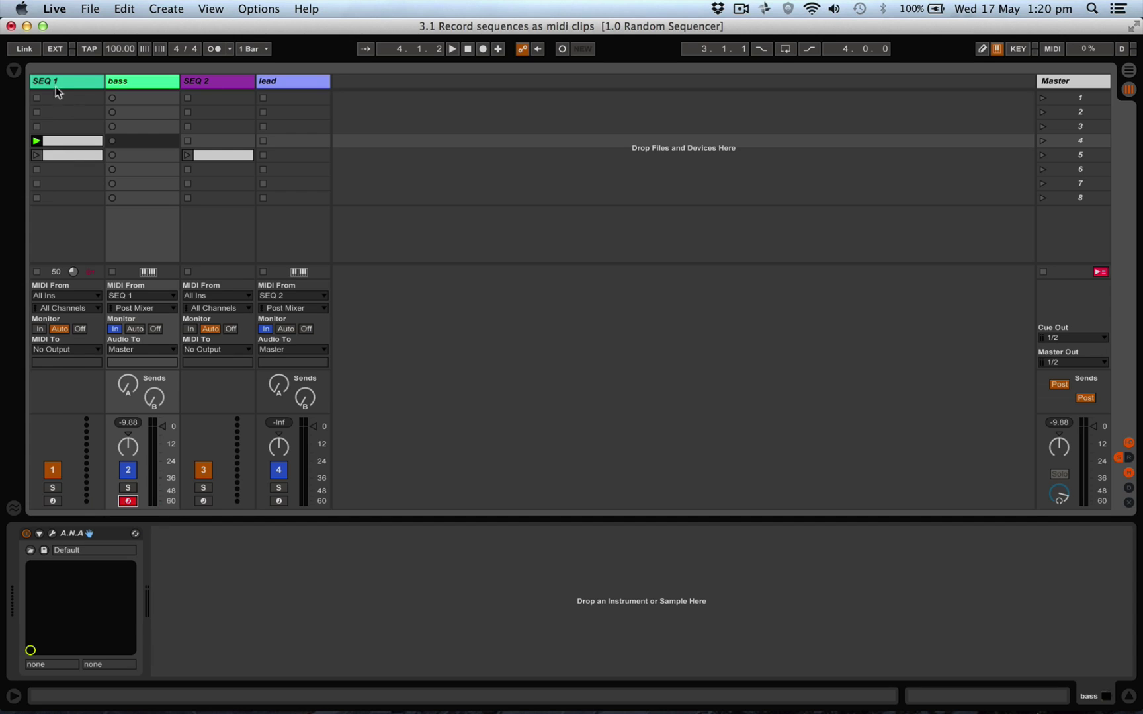
Check SEQ 1's clip notes and the bass track's A.N.A plugin window.
click(60, 138)
click(241, 604)
click(84, 82)
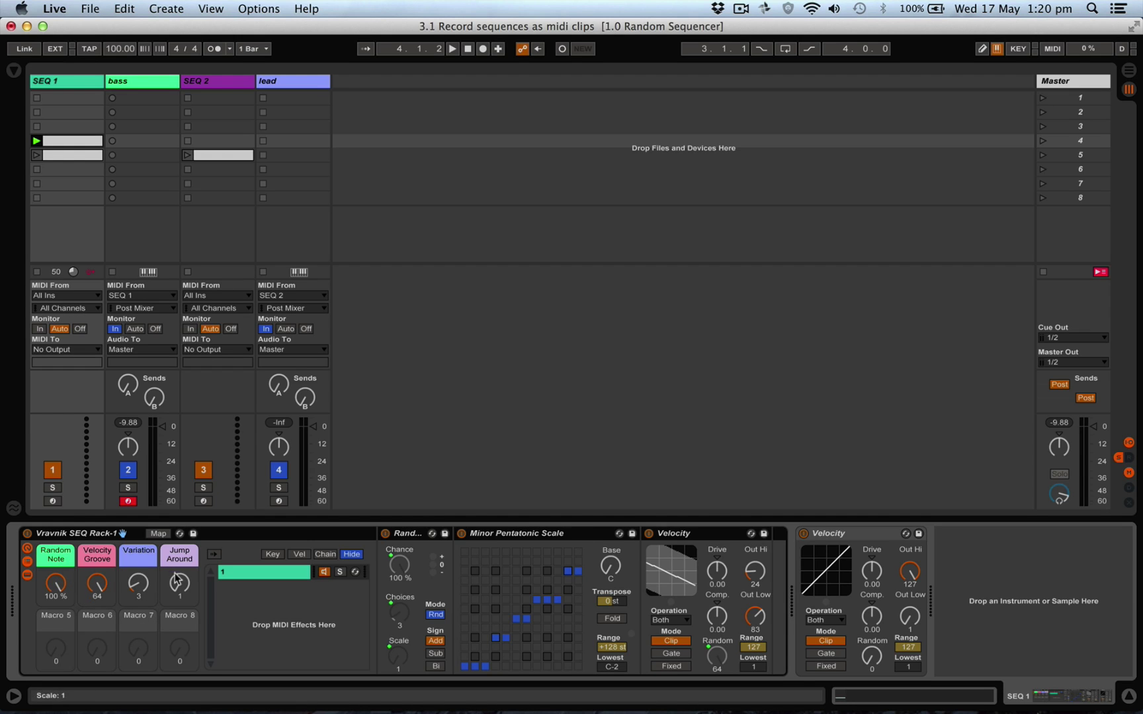
click(138, 84)
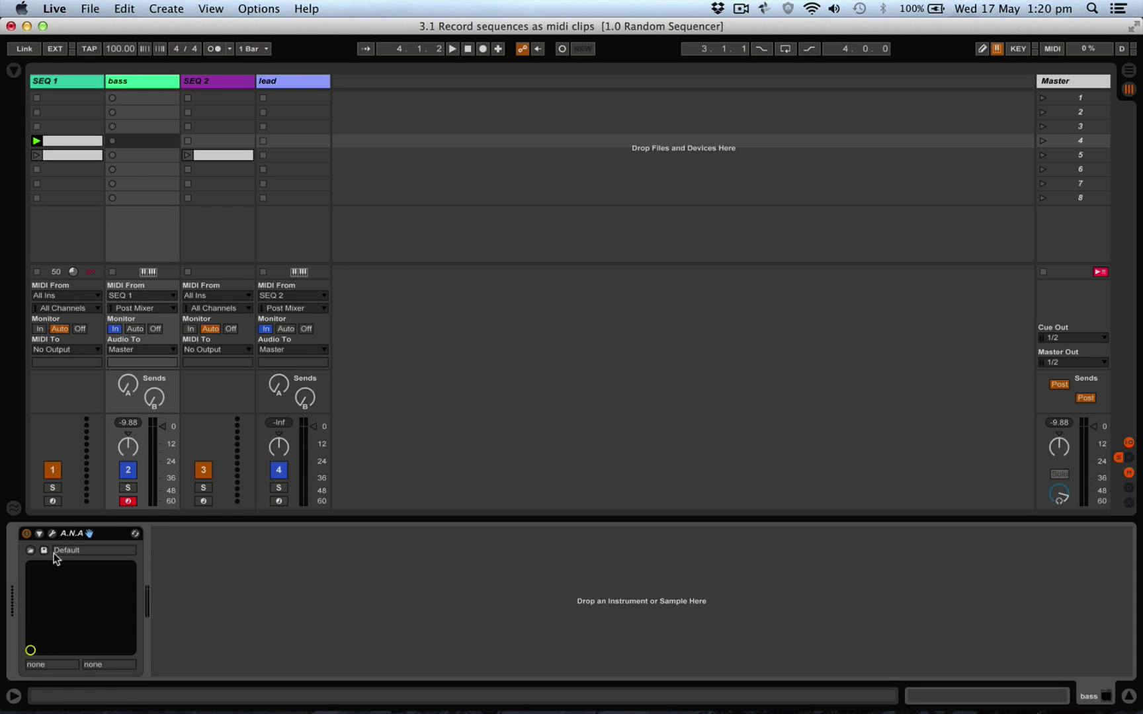
click(51, 533)
click(277, 59)
Record SEQ 1's sequence into the bass track's scene 4 slot, then stop bass and SEQ 1.
click(113, 141)
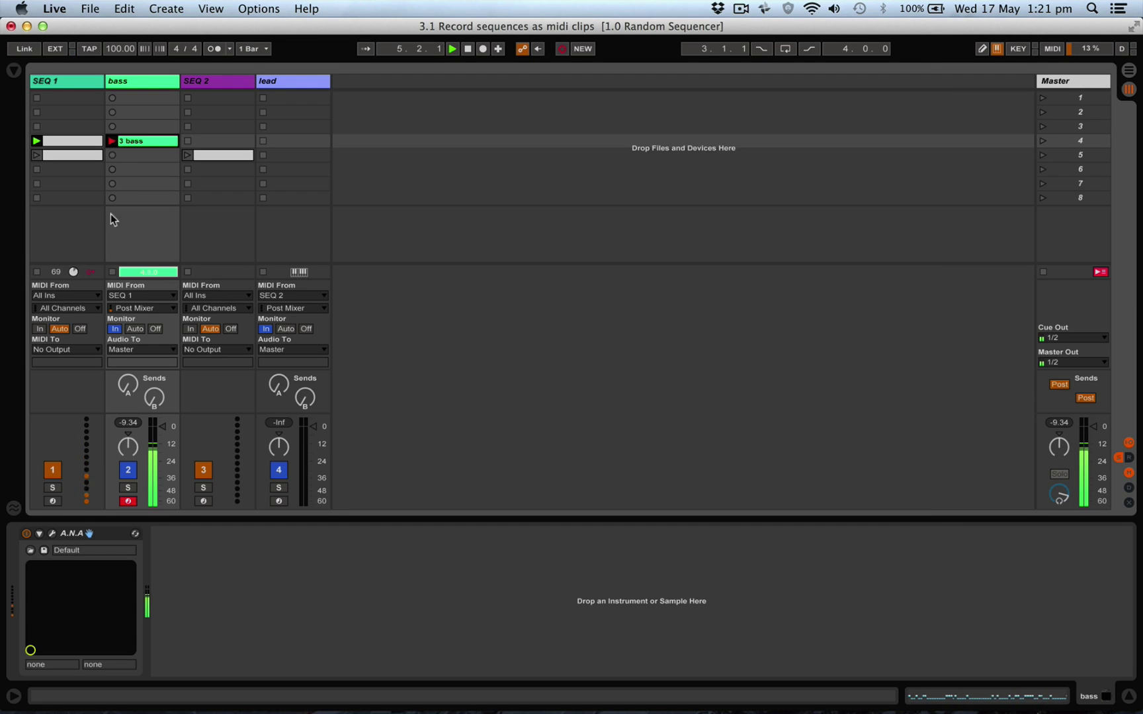
click(111, 273)
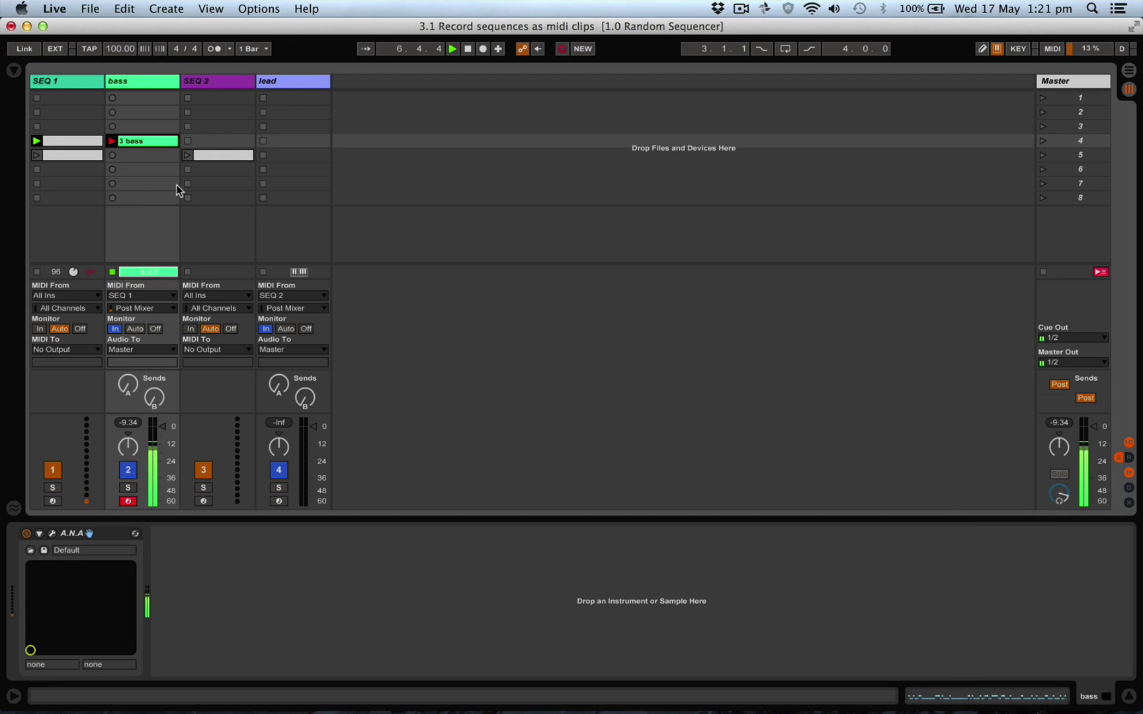
click(36, 272)
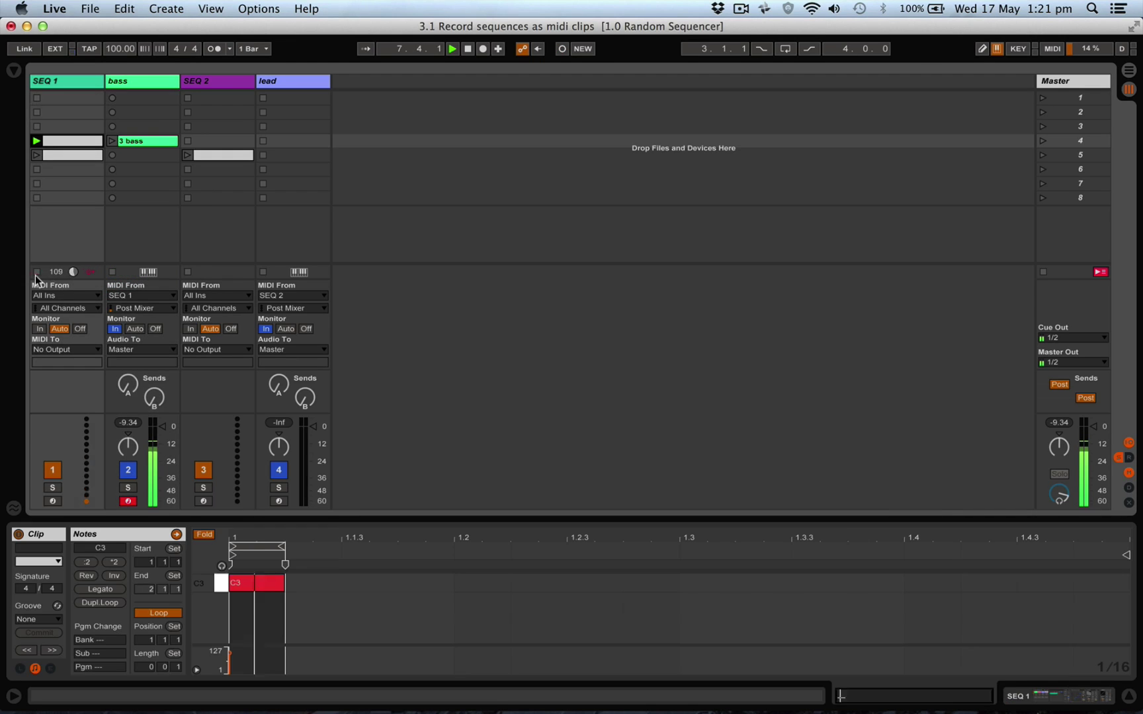
Enlarge the note editor and set the 3 bass loop to one bar spanning bars 3–4.
click(170, 141)
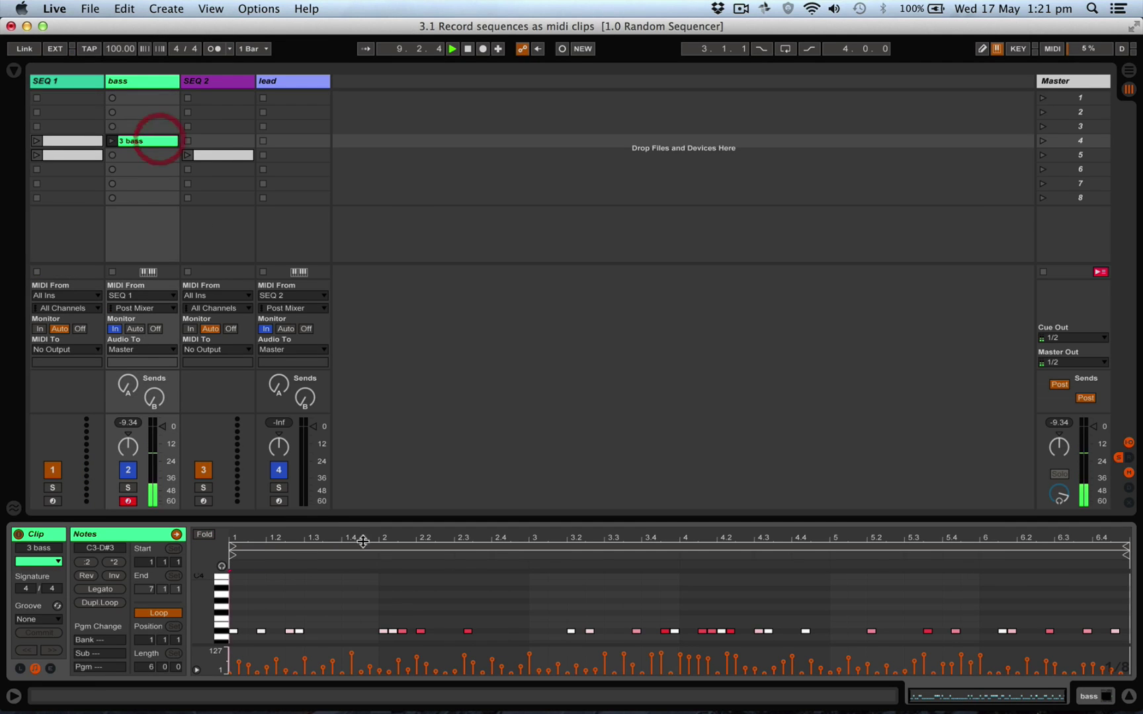
drag(288, 520, 289, 349)
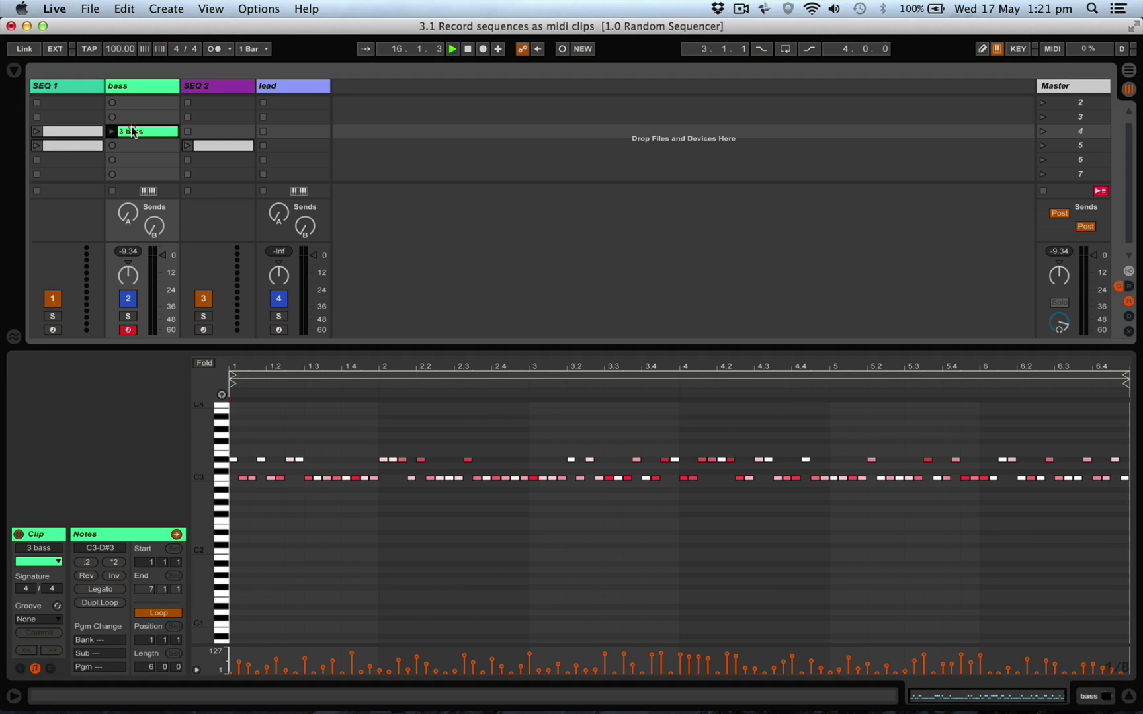
click(149, 133)
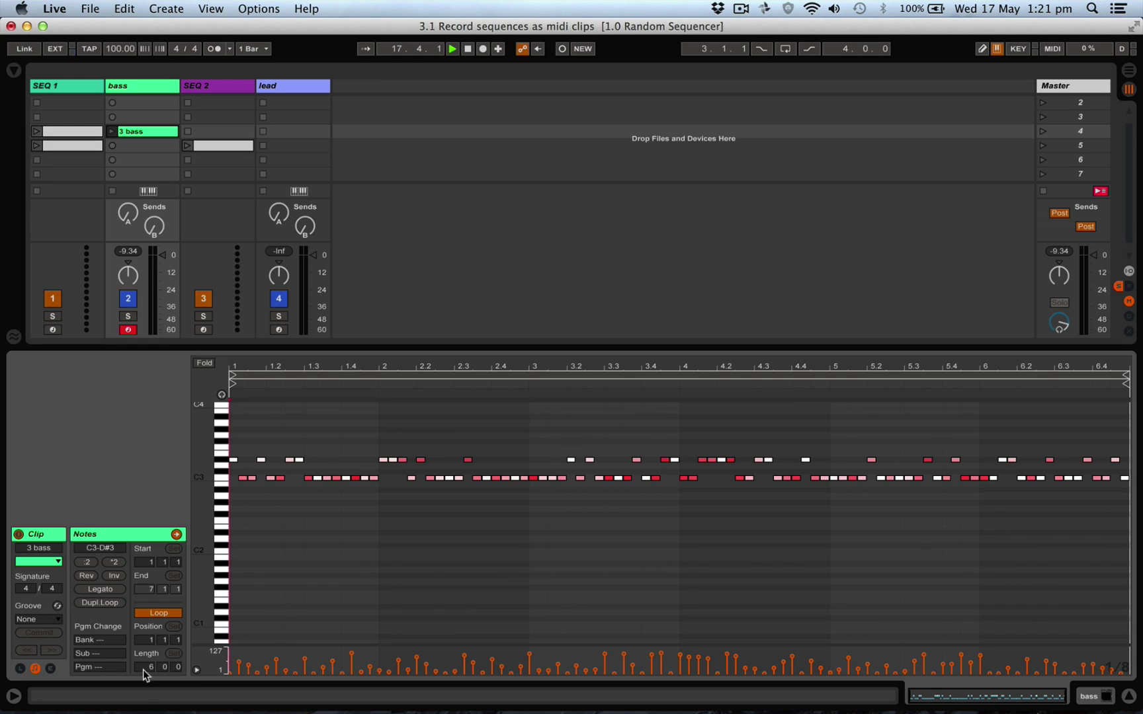
drag(144, 667, 144, 688)
drag(275, 372, 577, 364)
click(143, 92)
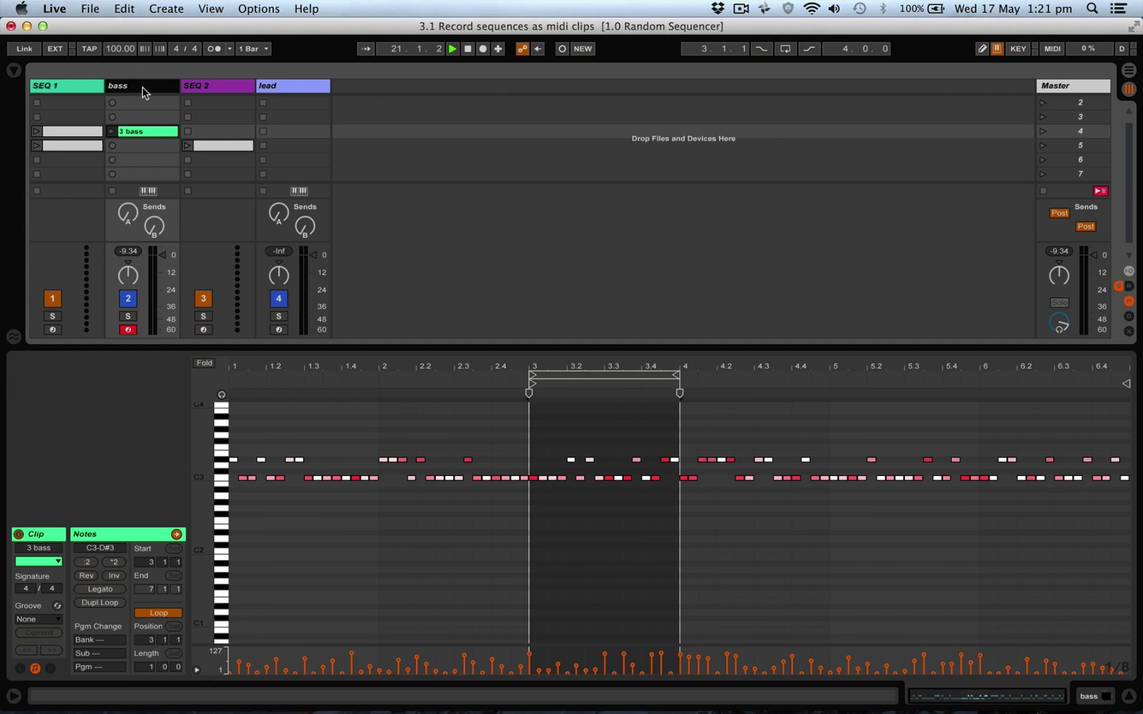
Duplicate the bass track, deactivate and empty the original, and set the copy's MIDI input to No Input.
key(super+d)
click(129, 299)
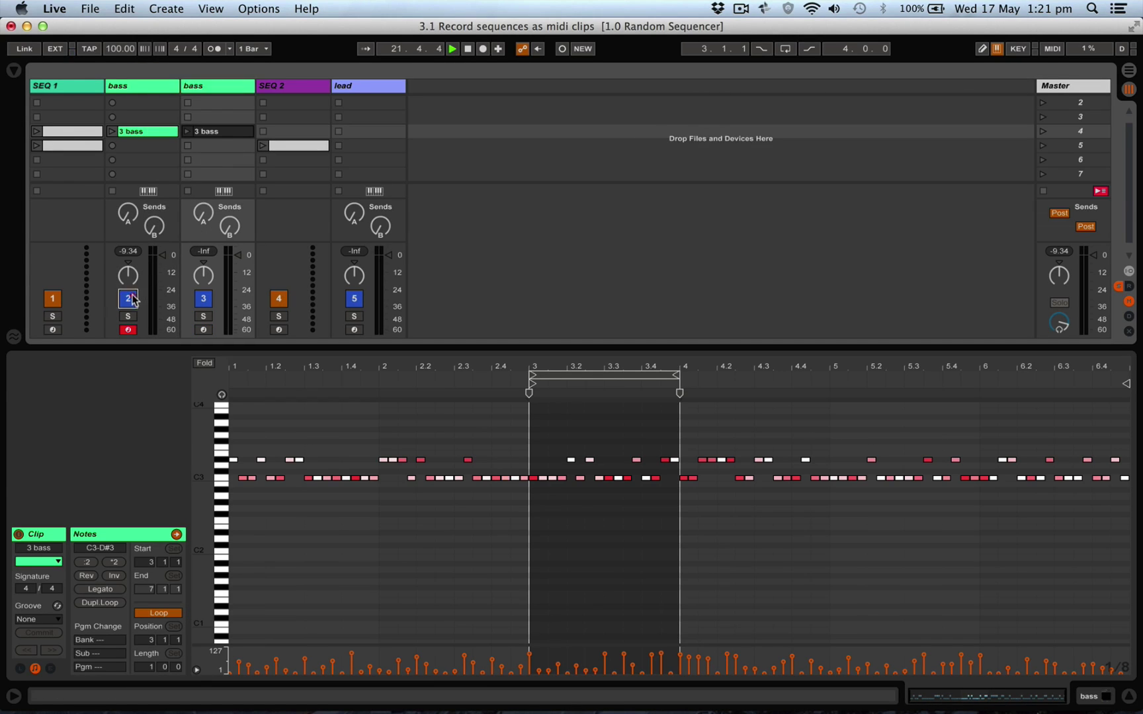
click(169, 131)
key(Delete)
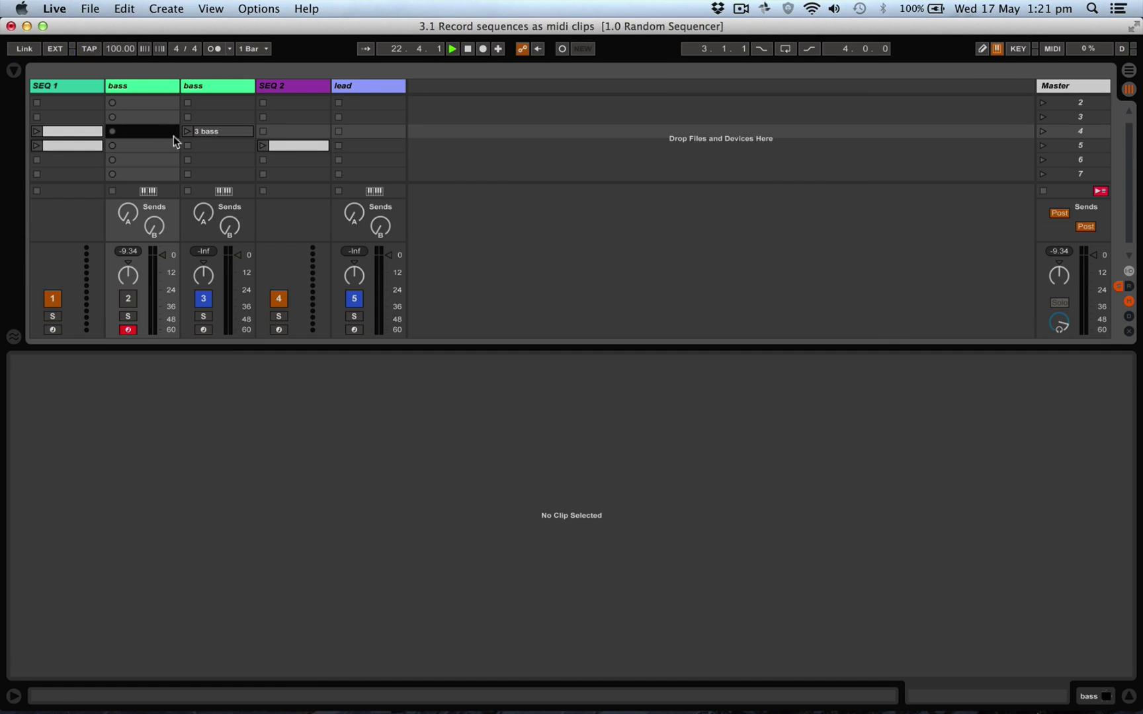
drag(952, 346, 951, 569)
click(214, 295)
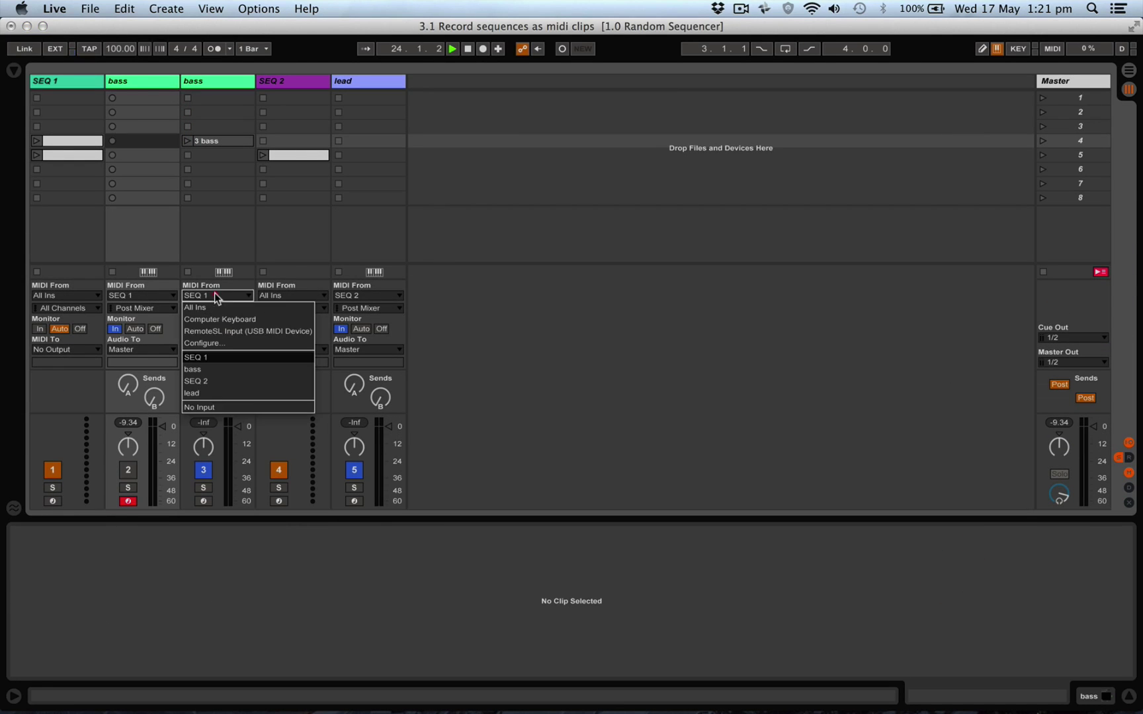
click(217, 406)
Audition the 3 bass clip from scene 3, then move it to scene 6.
drag(226, 141, 226, 125)
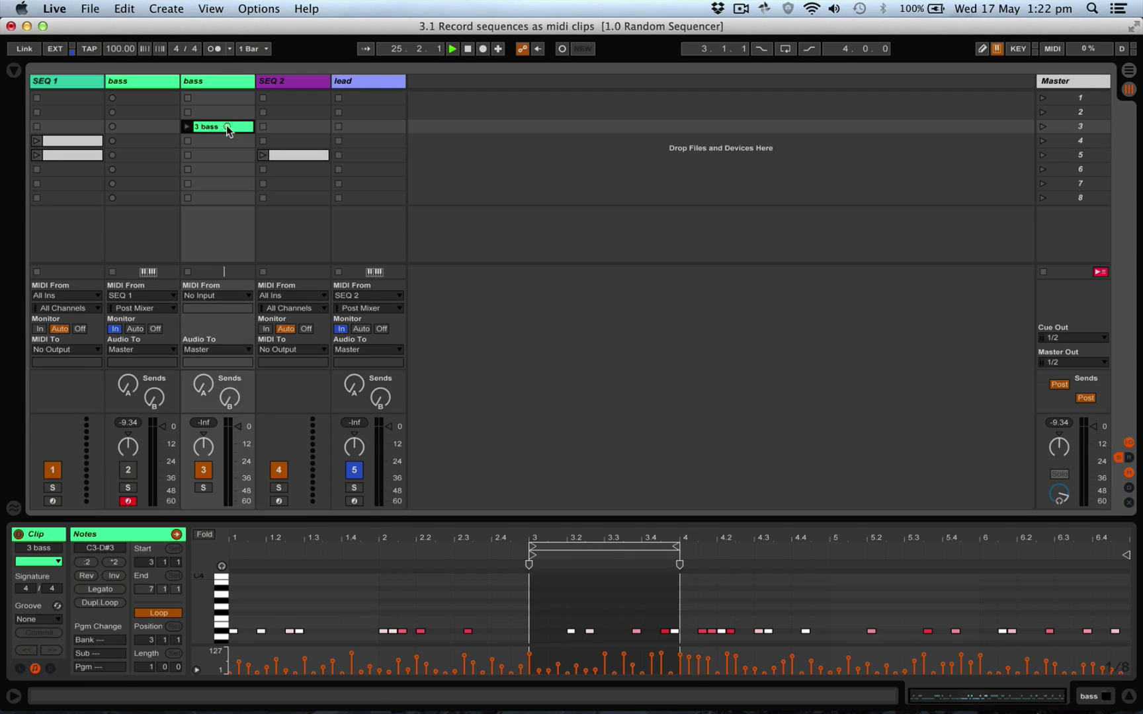
click(1042, 126)
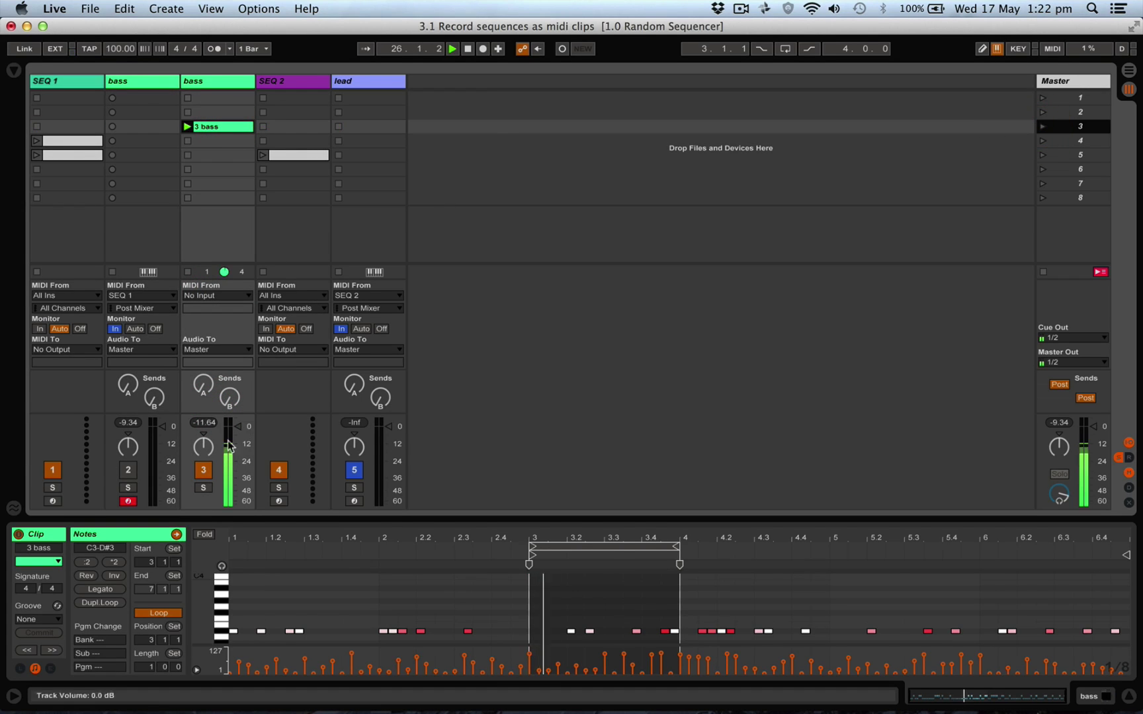
click(208, 82)
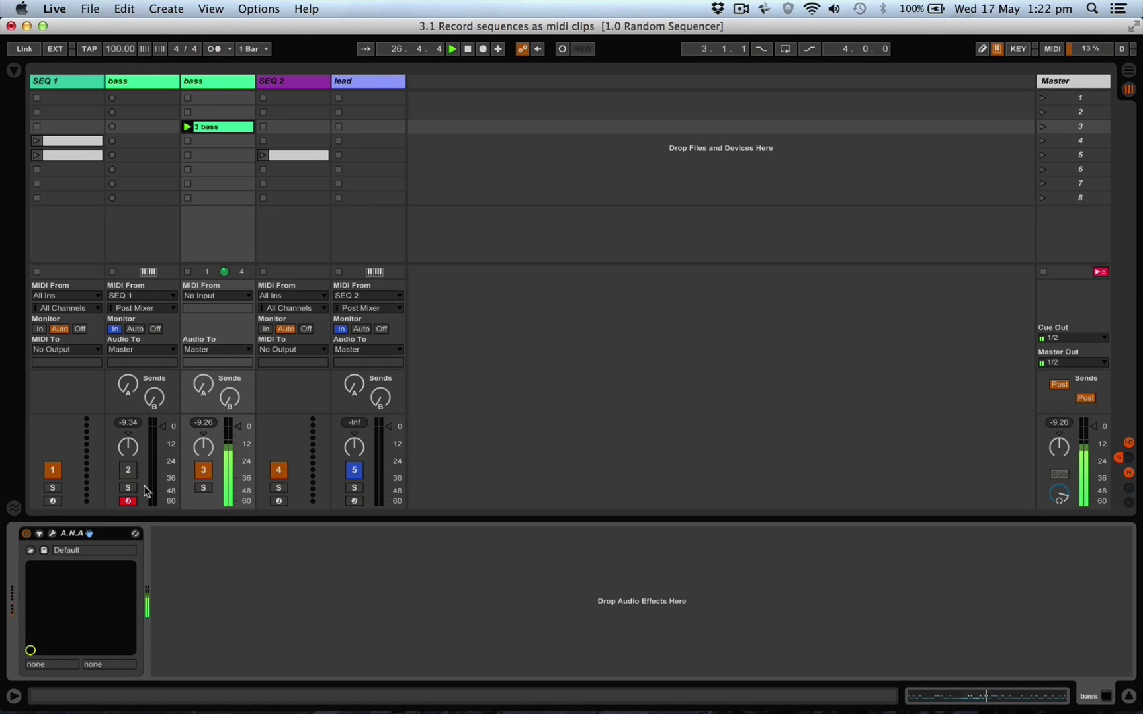
key(space)
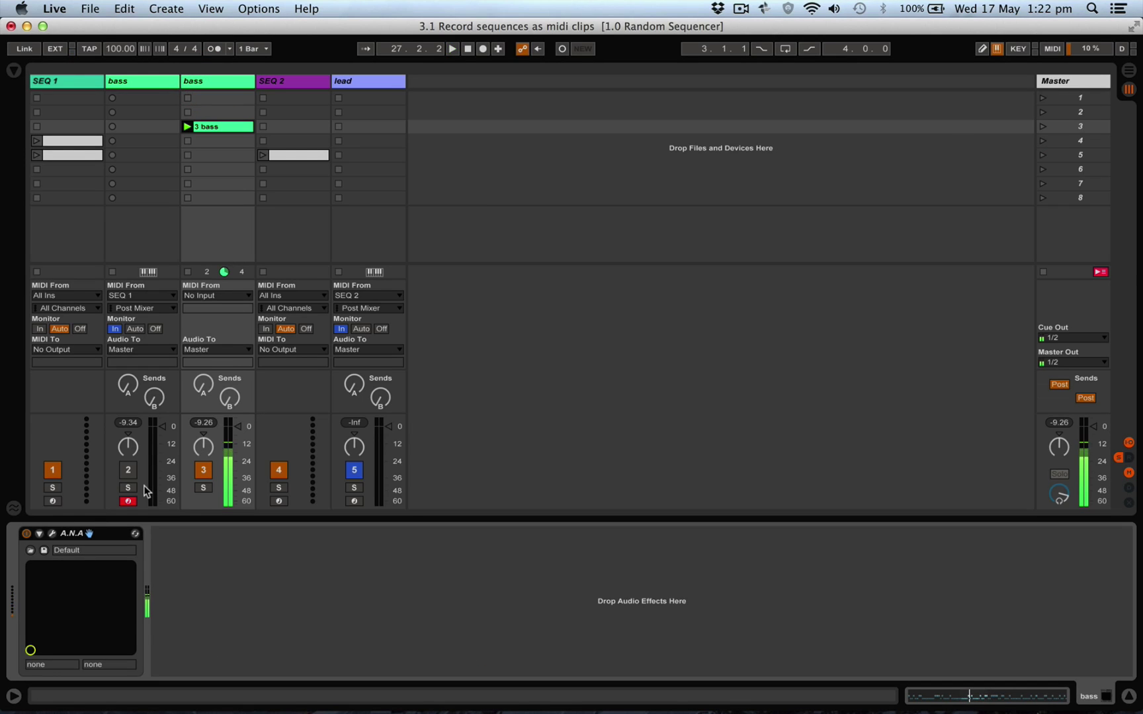
click(227, 125)
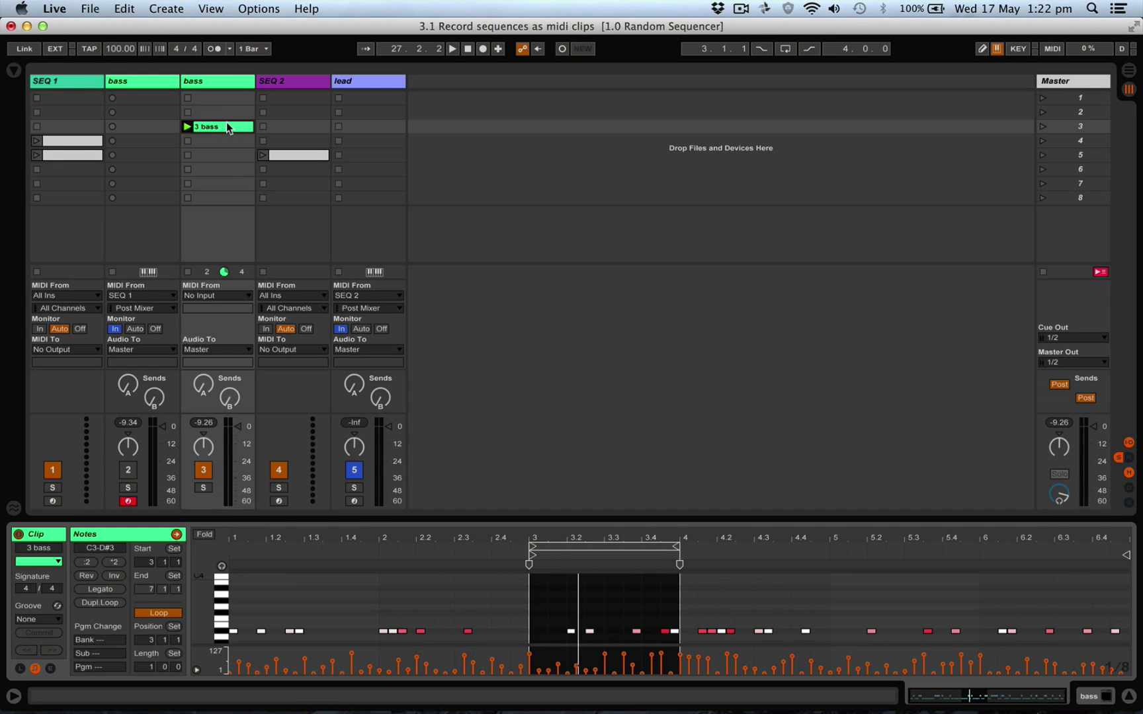
drag(231, 128, 229, 173)
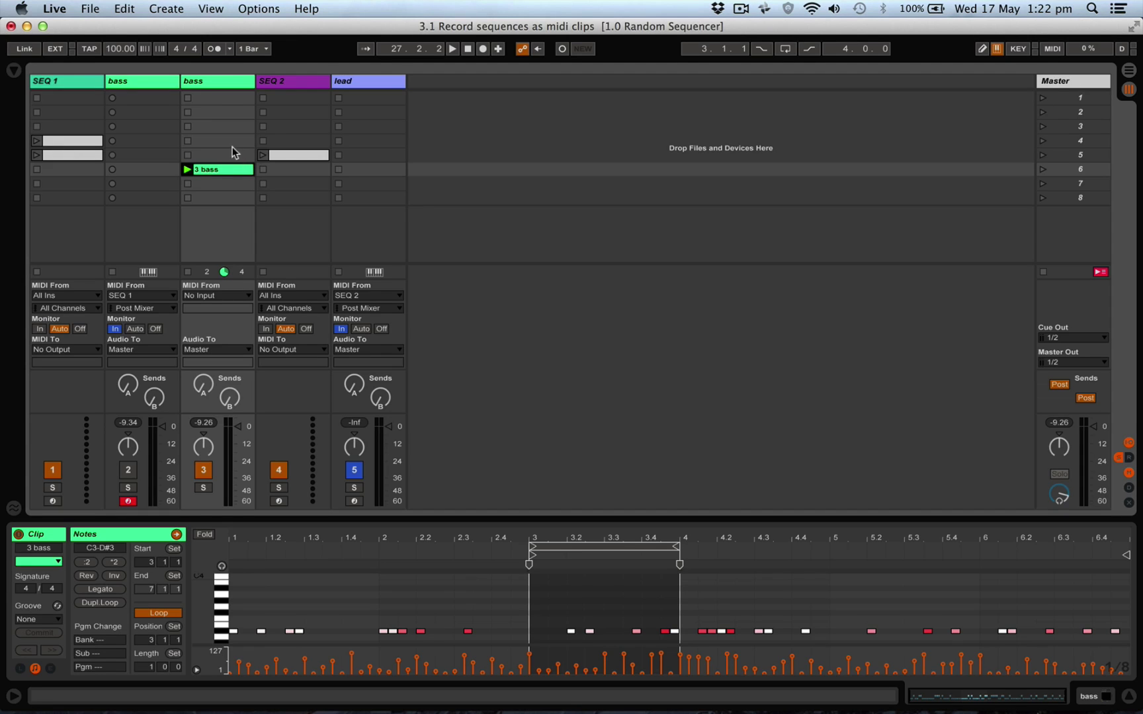
Launch SEQ 2's clip, arm the lead track, and record it into row 5 as '2 lead'.
click(301, 81)
click(293, 157)
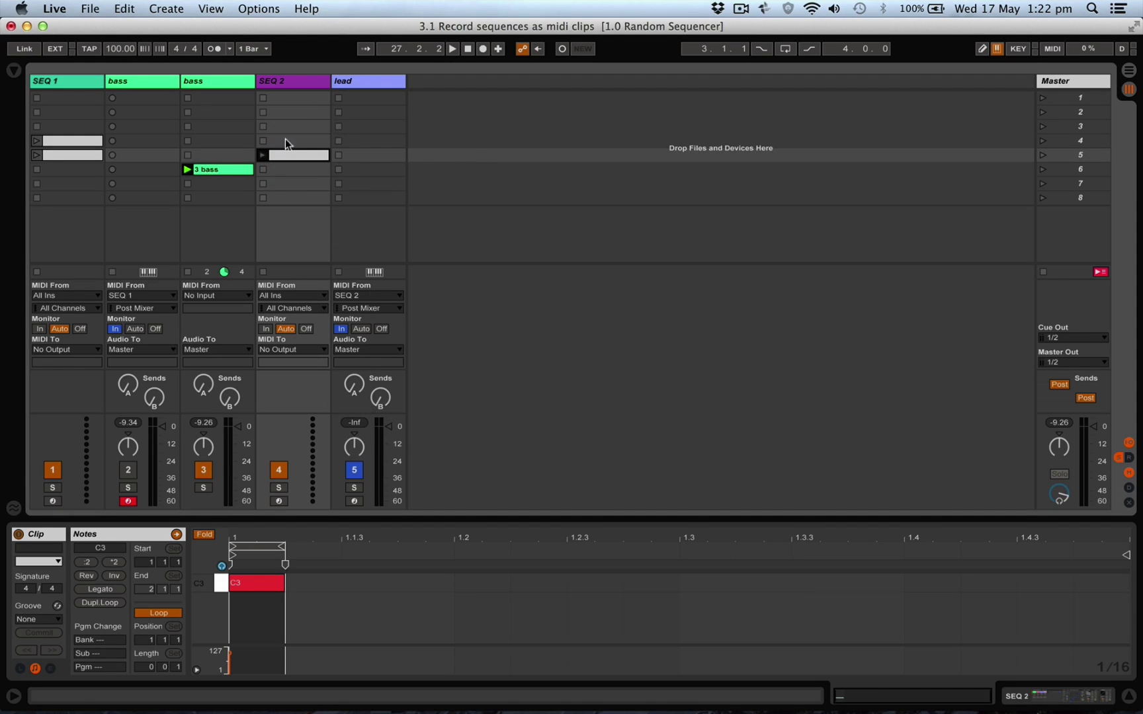
click(263, 154)
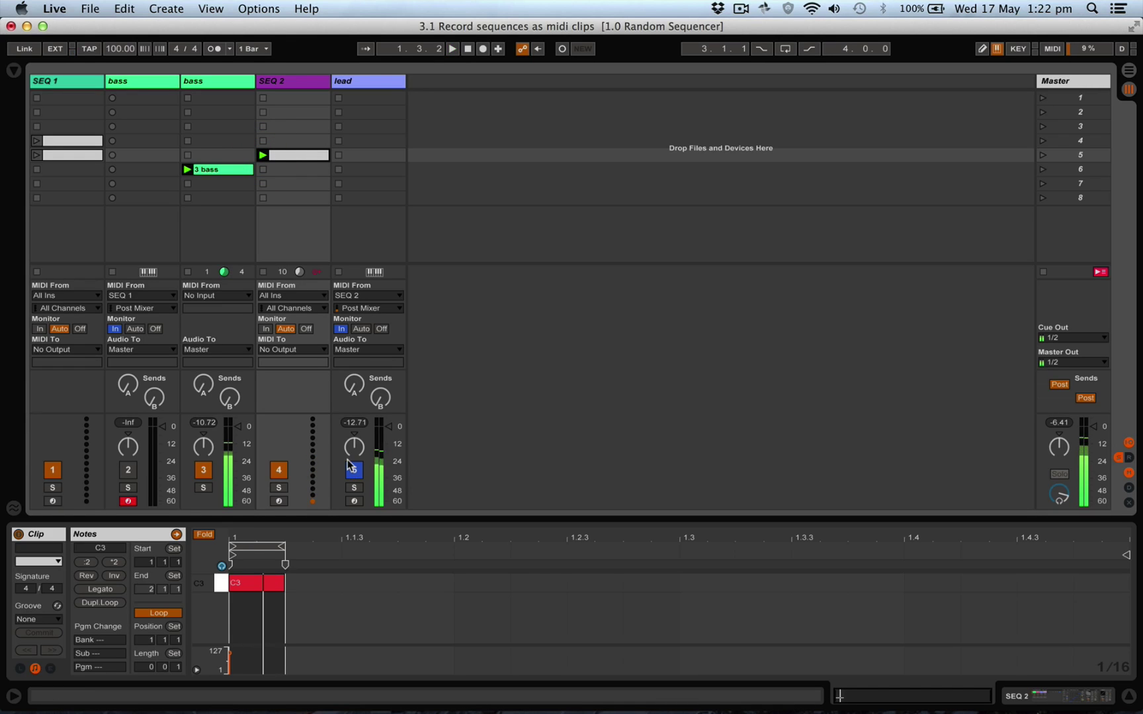
click(354, 500)
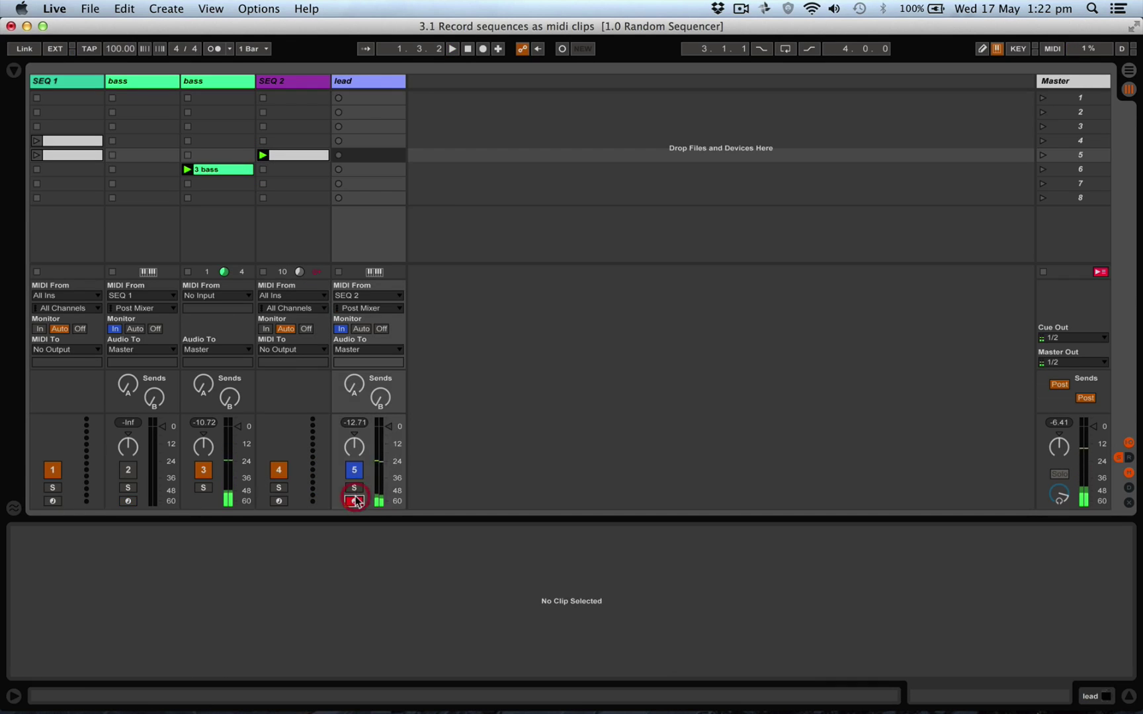
click(338, 155)
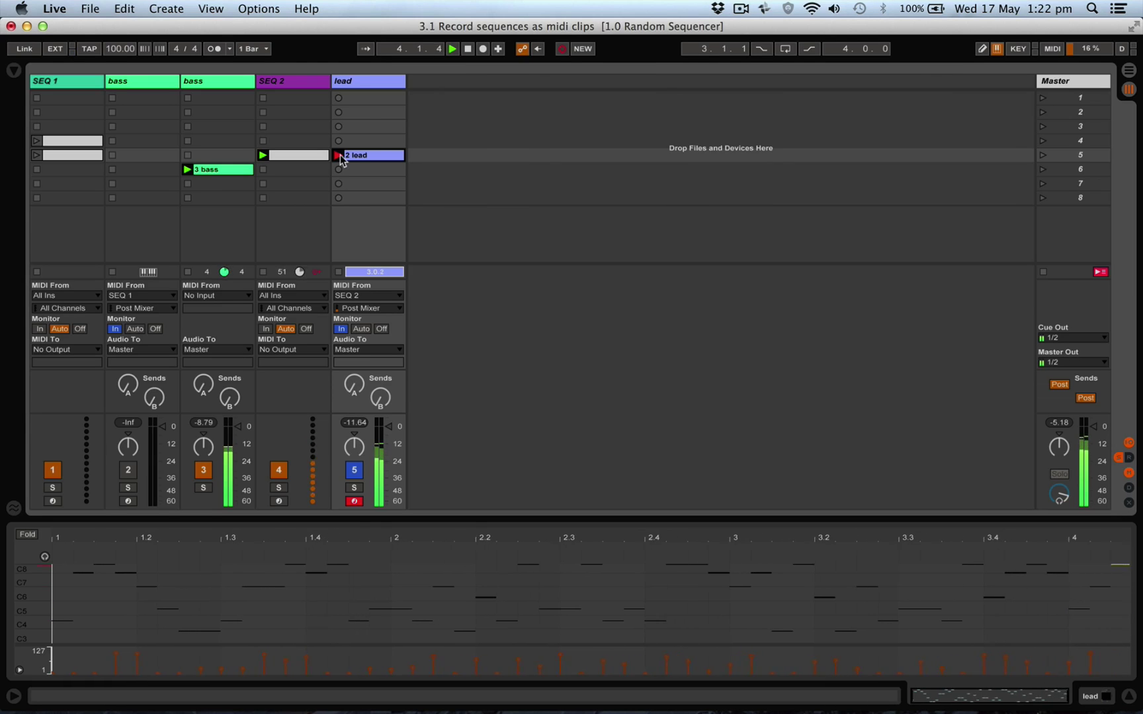
key(space)
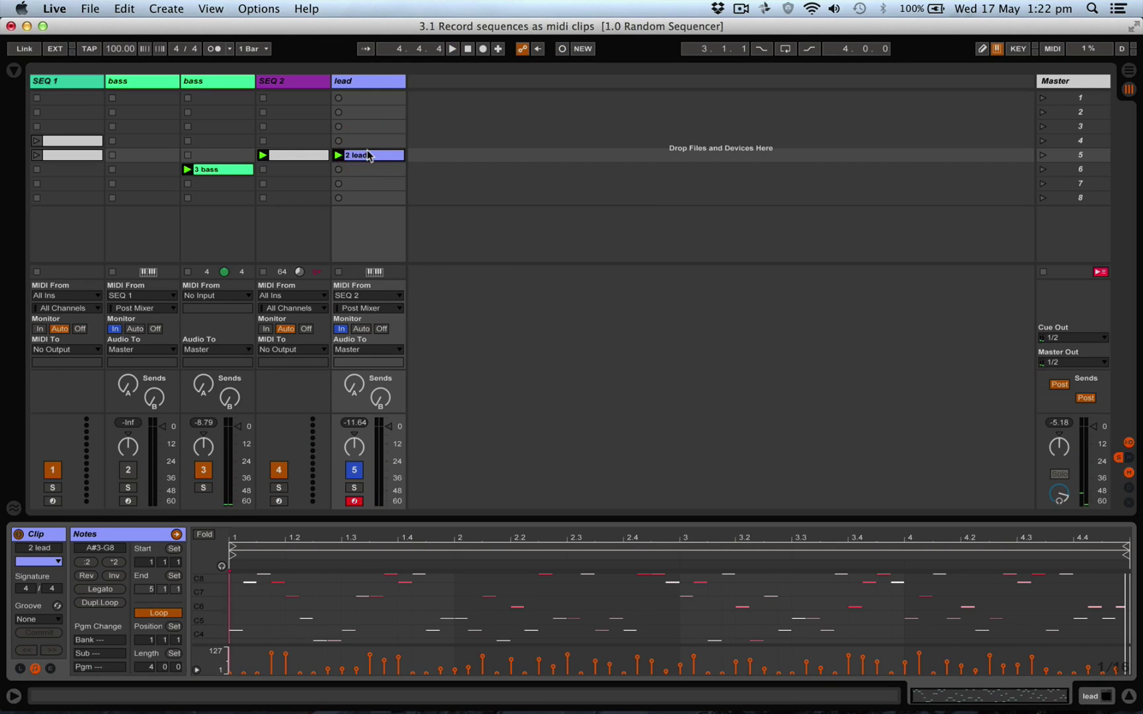
Duplicate the lead track, then deactivate the original and delete its 2 lead clip.
click(368, 156)
click(368, 81)
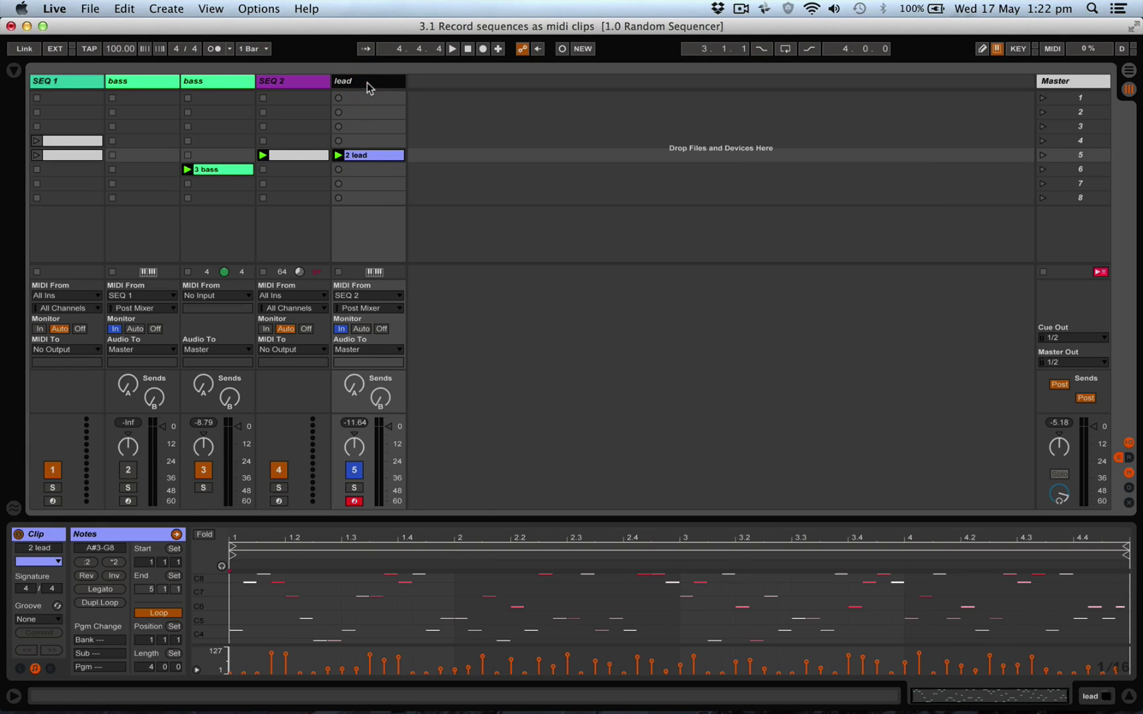
key(super+d)
click(354, 470)
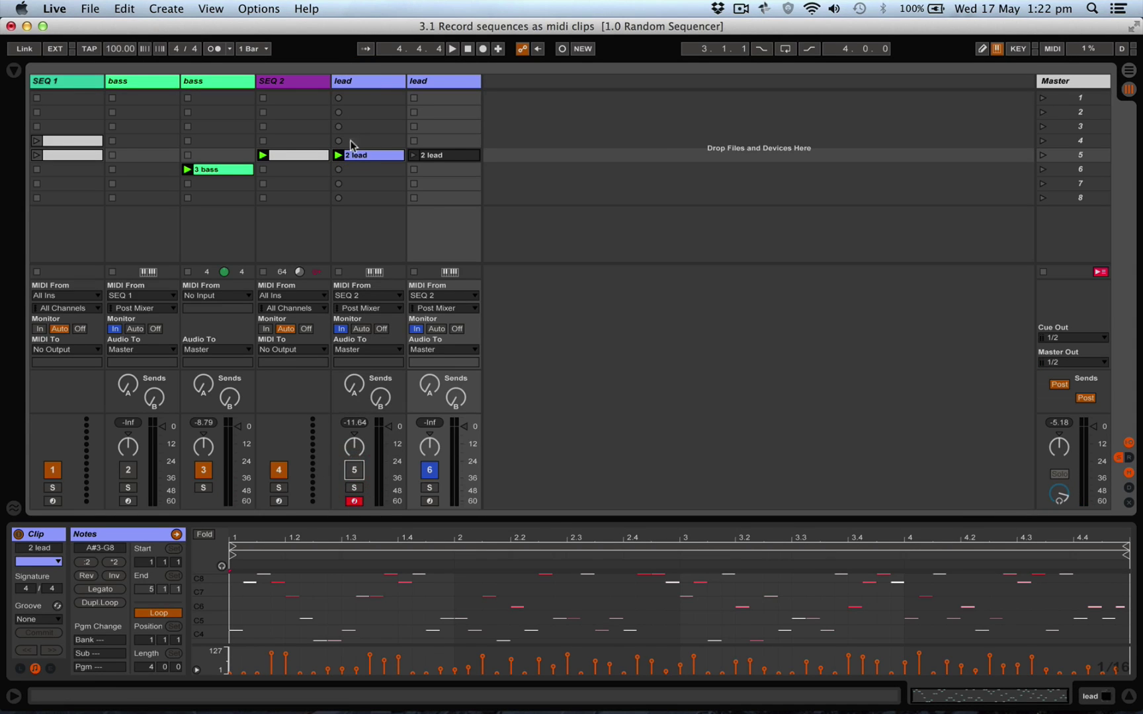
click(363, 157)
key(Delete)
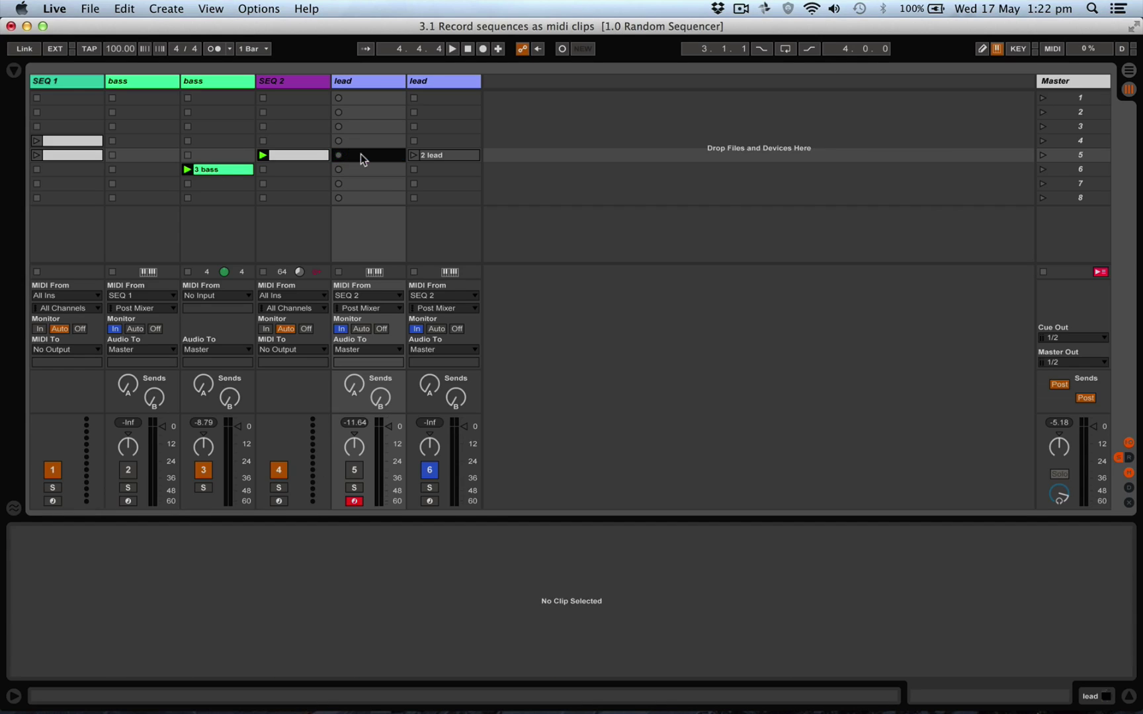
Set the copied lead track's input to No Input, move 2 lead to row 6, and play scene 6.
click(440, 295)
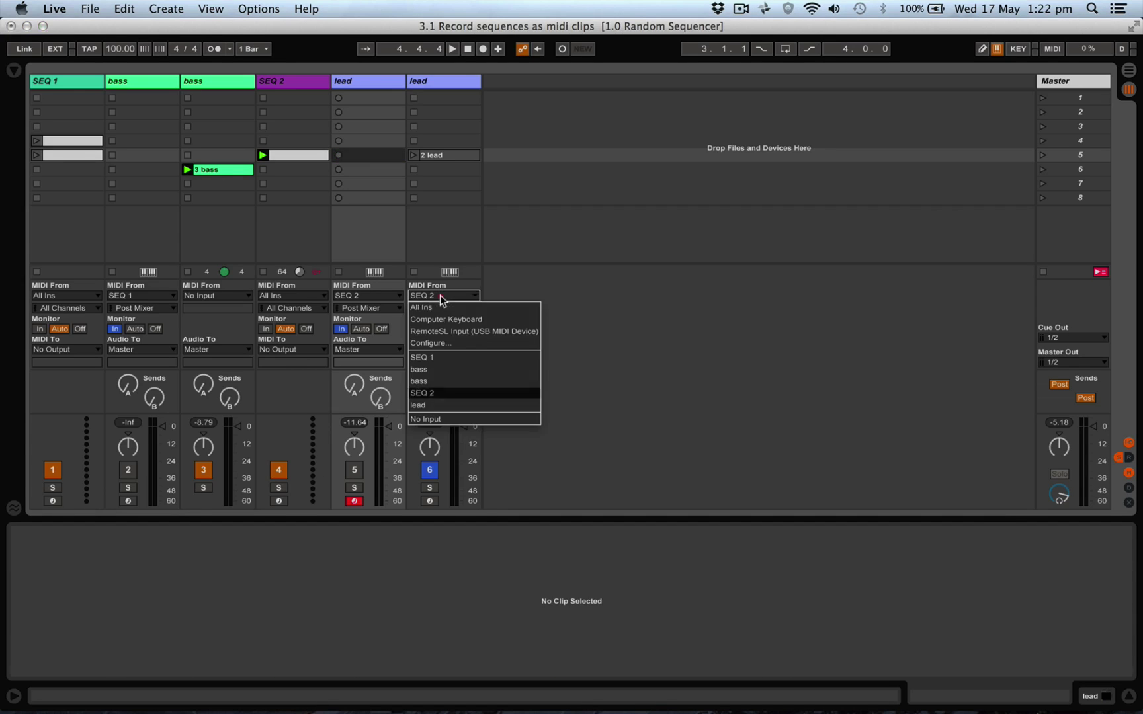
click(438, 420)
drag(455, 155, 456, 170)
click(1043, 170)
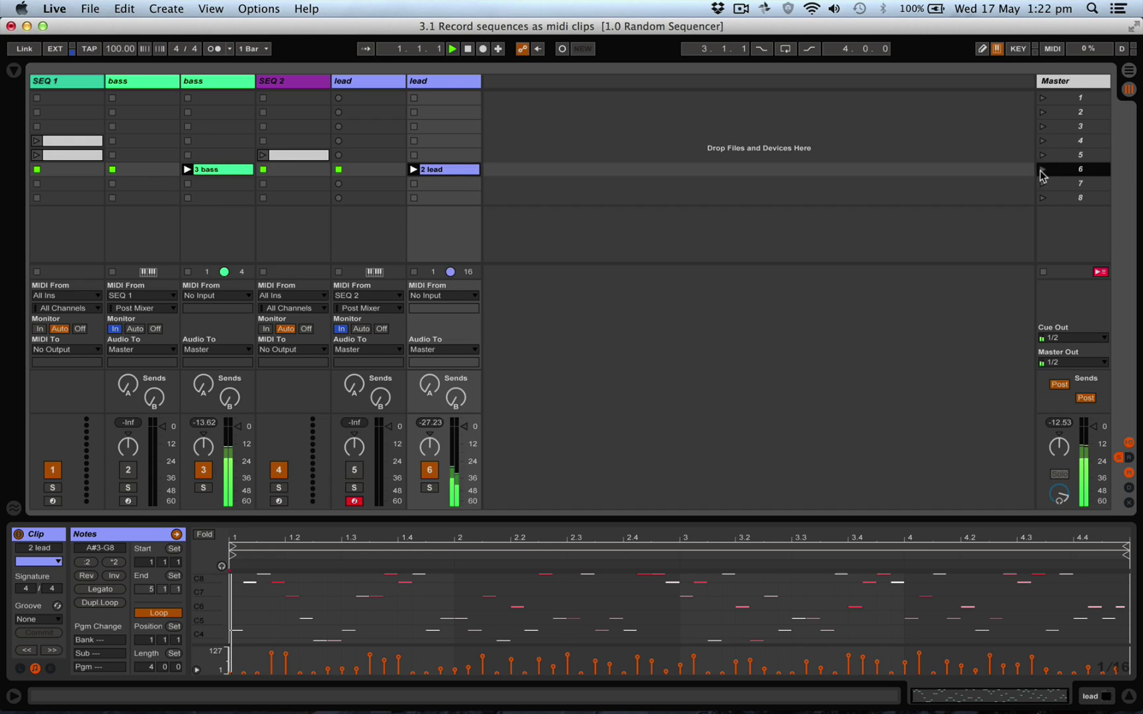
click(463, 170)
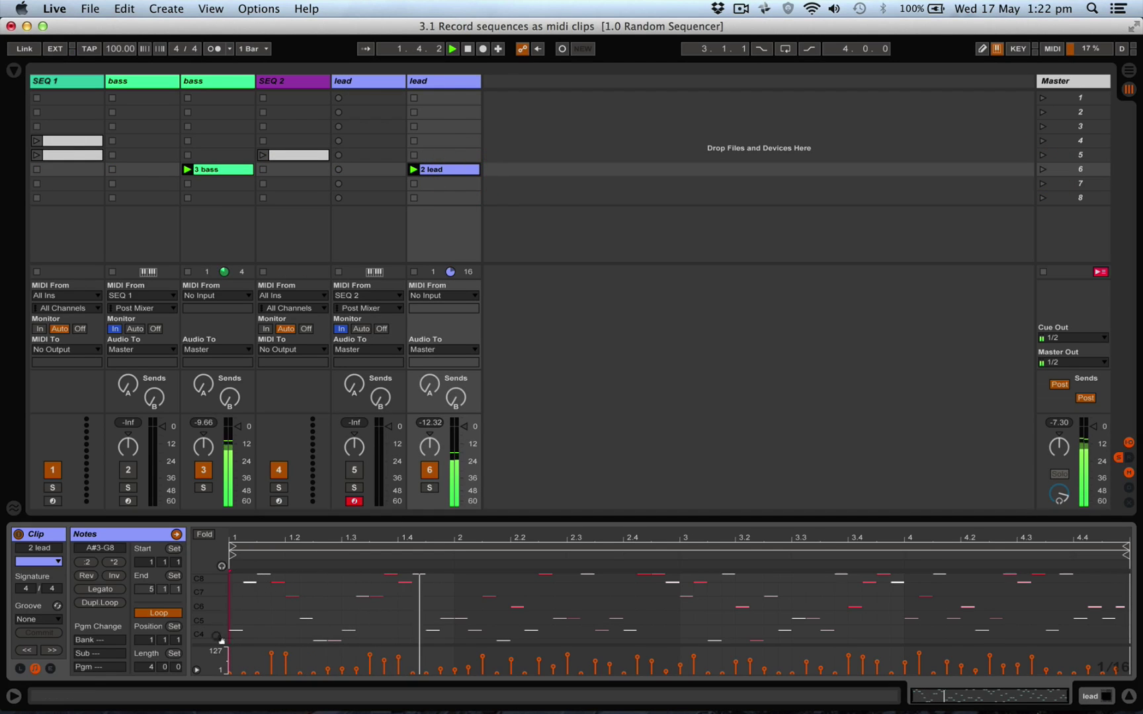
Set the 2 lead clip's loop length to 0.0.3 (three sixteenths).
click(162, 668)
key(Down)
key(Down)
key(Down)
key(Down)
key(Down)
key(Down)
key(Down)
key(Down)
key(Down)
key(Down)
key(Down)
key(Down)
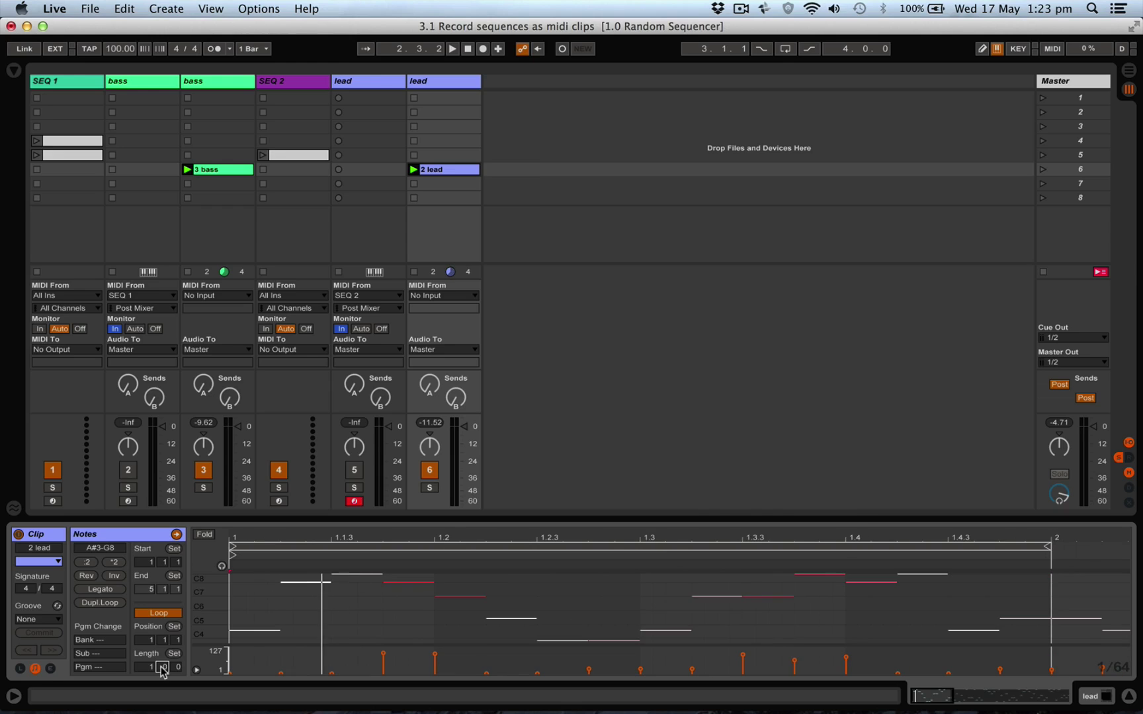
key(Down)
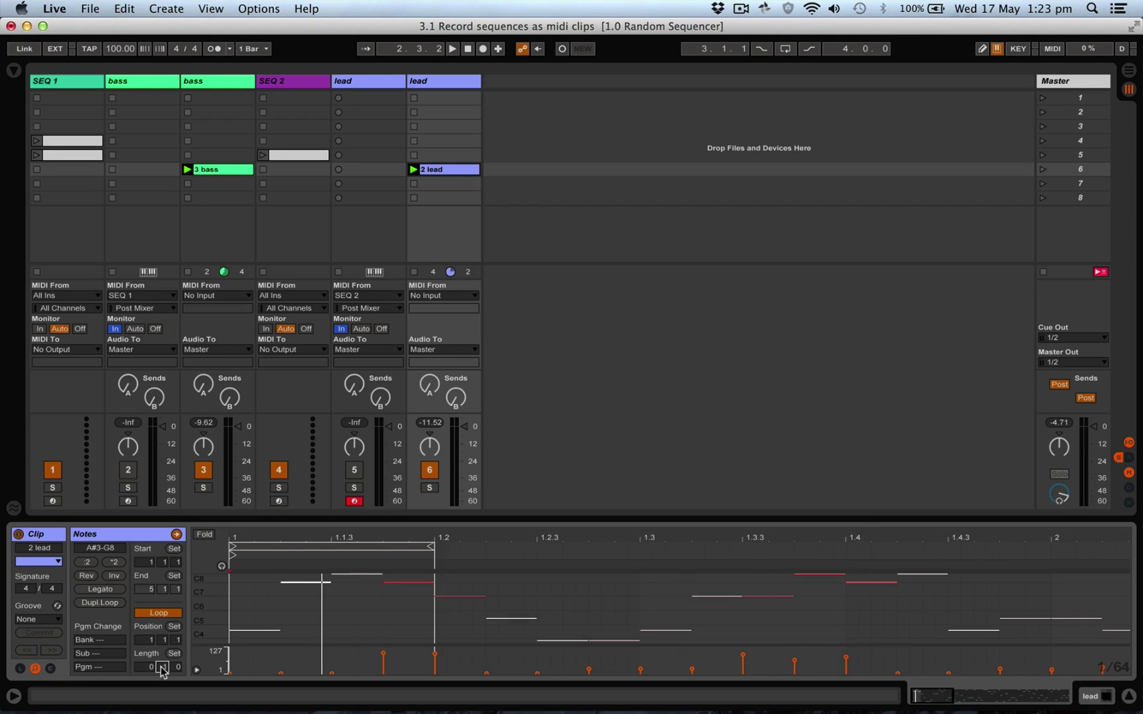
key(Down)
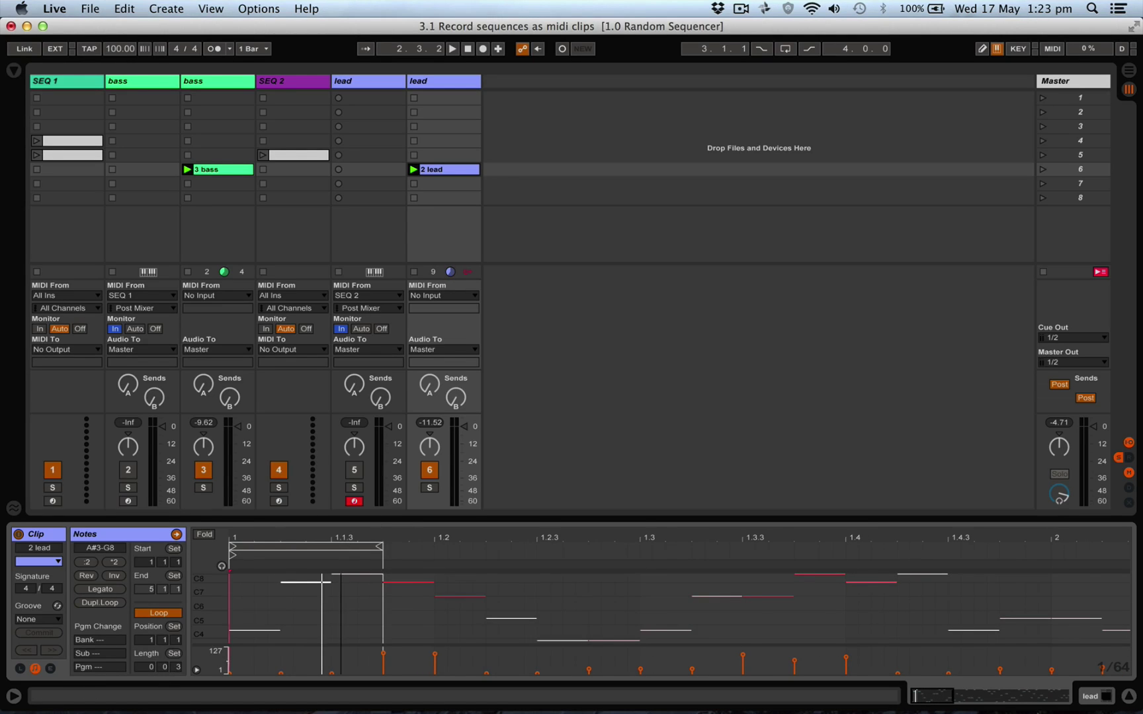
Shift the short loop to around beat 1.3 while auditioning scene 6.
drag(334, 546, 586, 538)
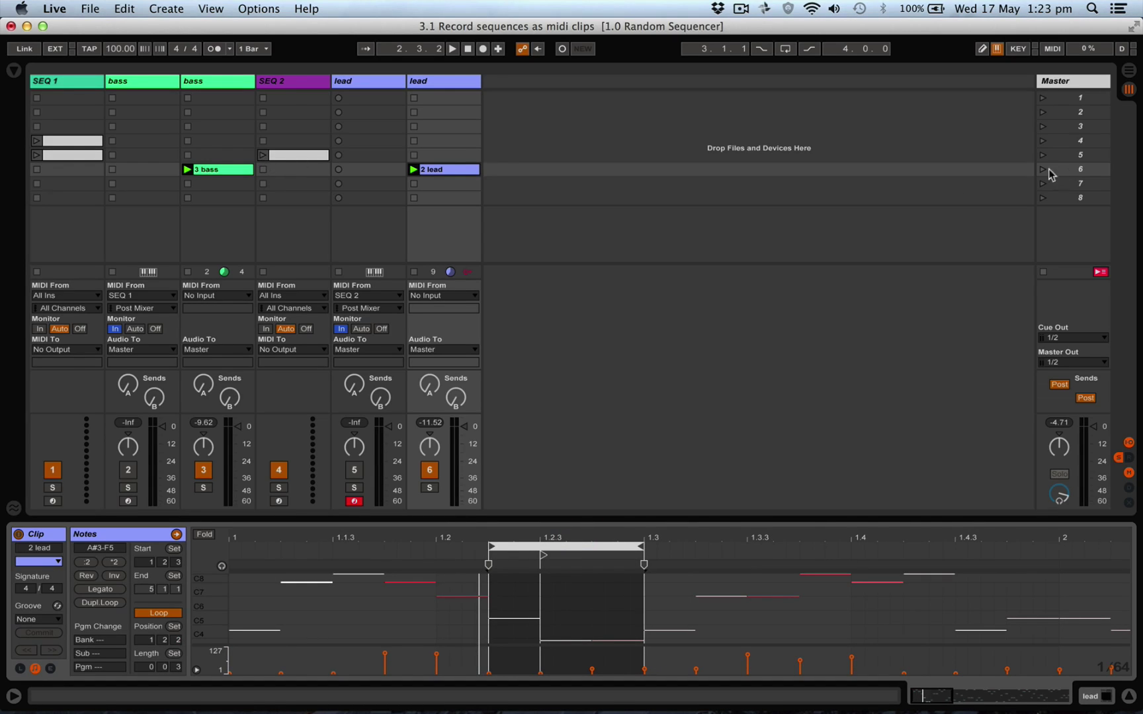
click(1045, 170)
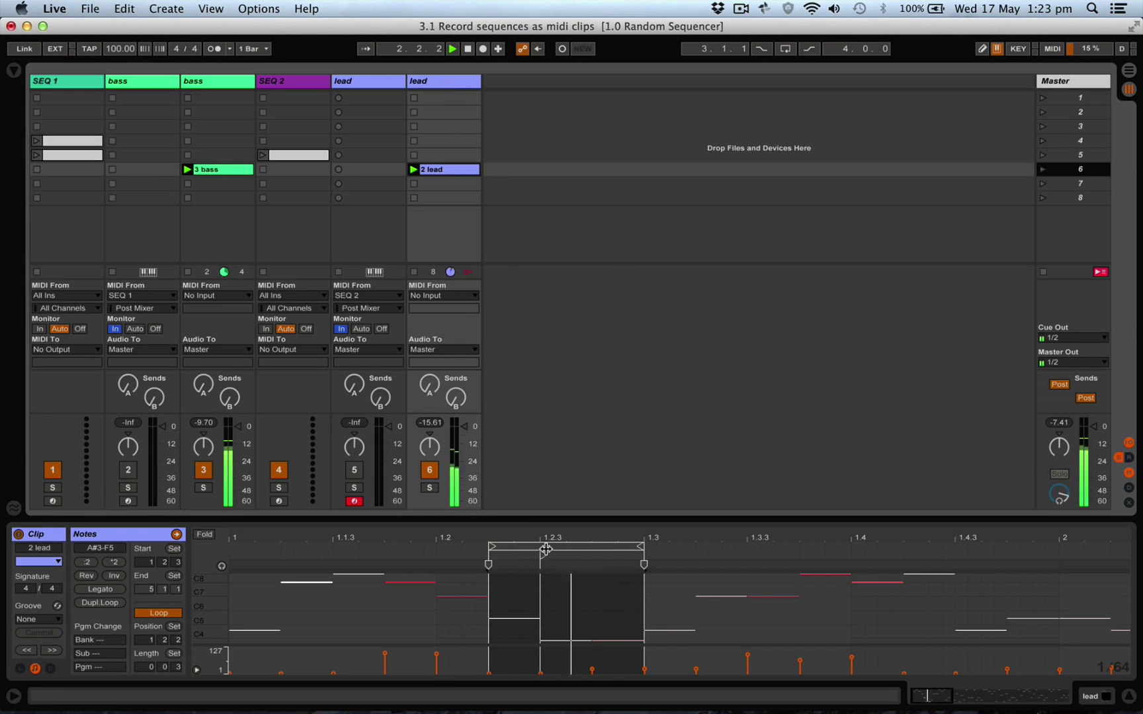
drag(546, 549, 666, 544)
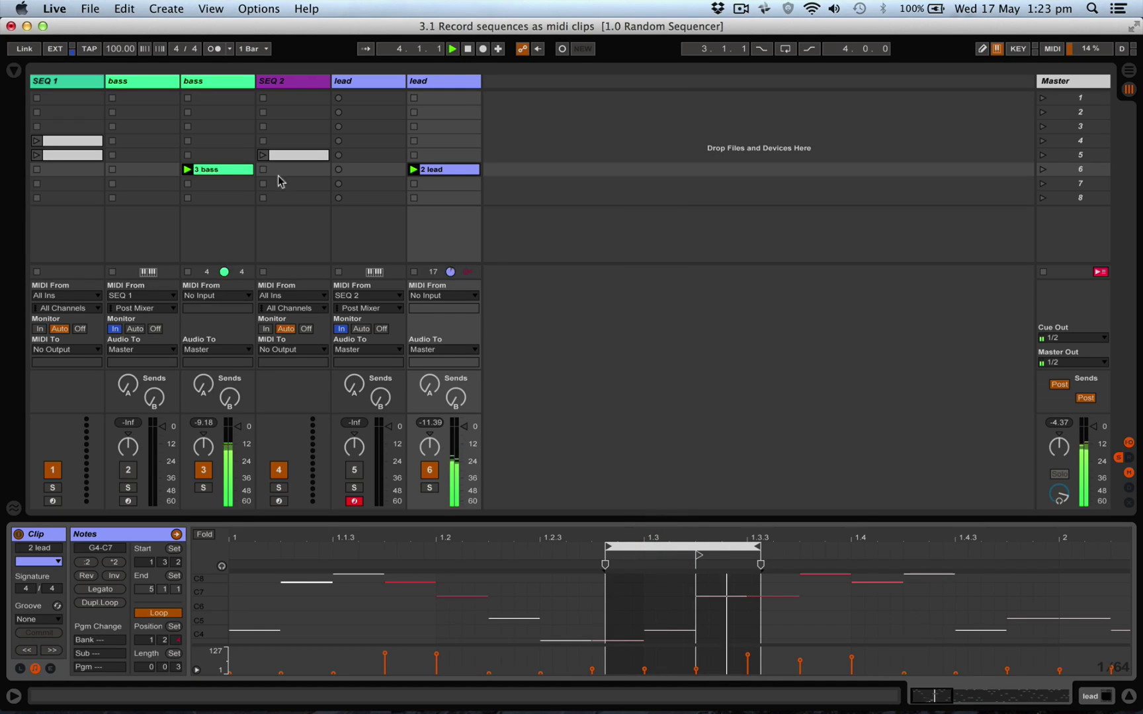
click(225, 169)
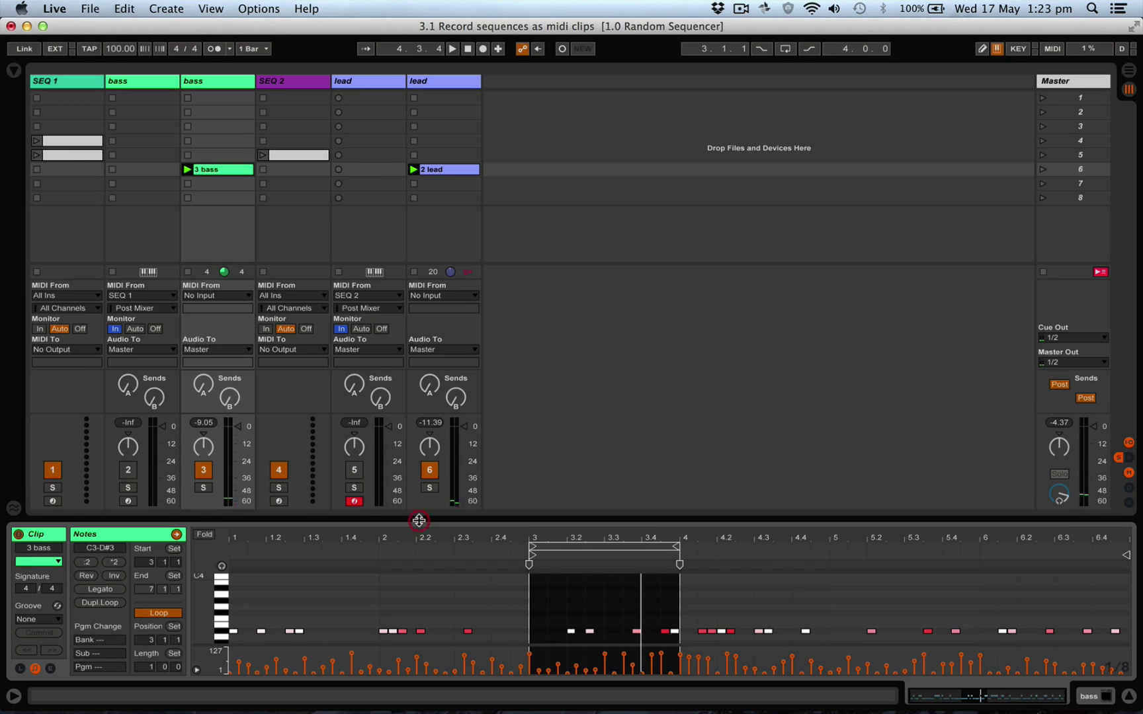
Delete the C3 note near 3.1.2 from 3 bass, play it back, and disarm the original lead track.
drag(419, 520, 447, 365)
click(637, 475)
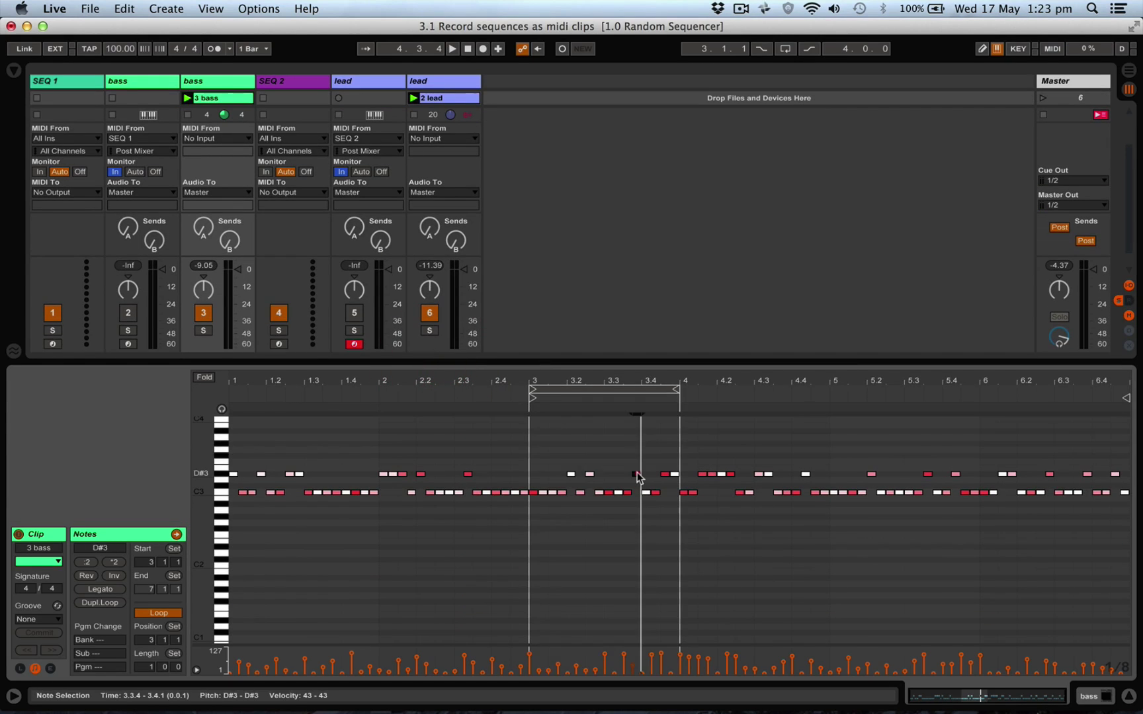
click(637, 475)
click(591, 527)
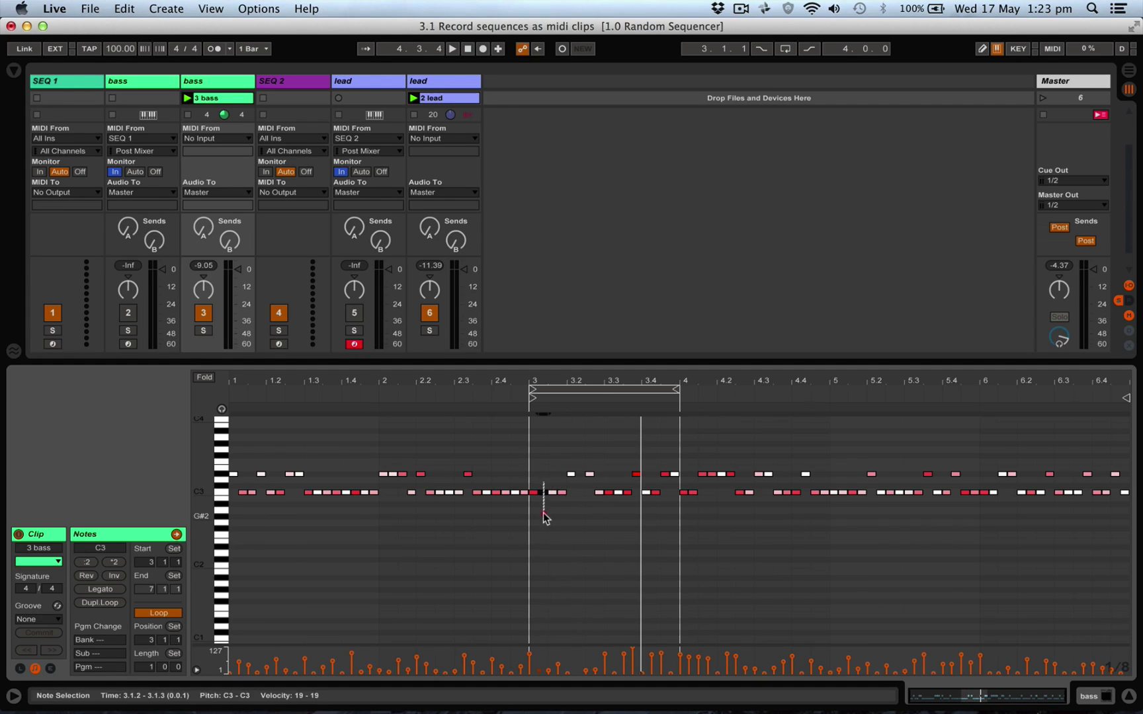
double_click(543, 493)
key(space)
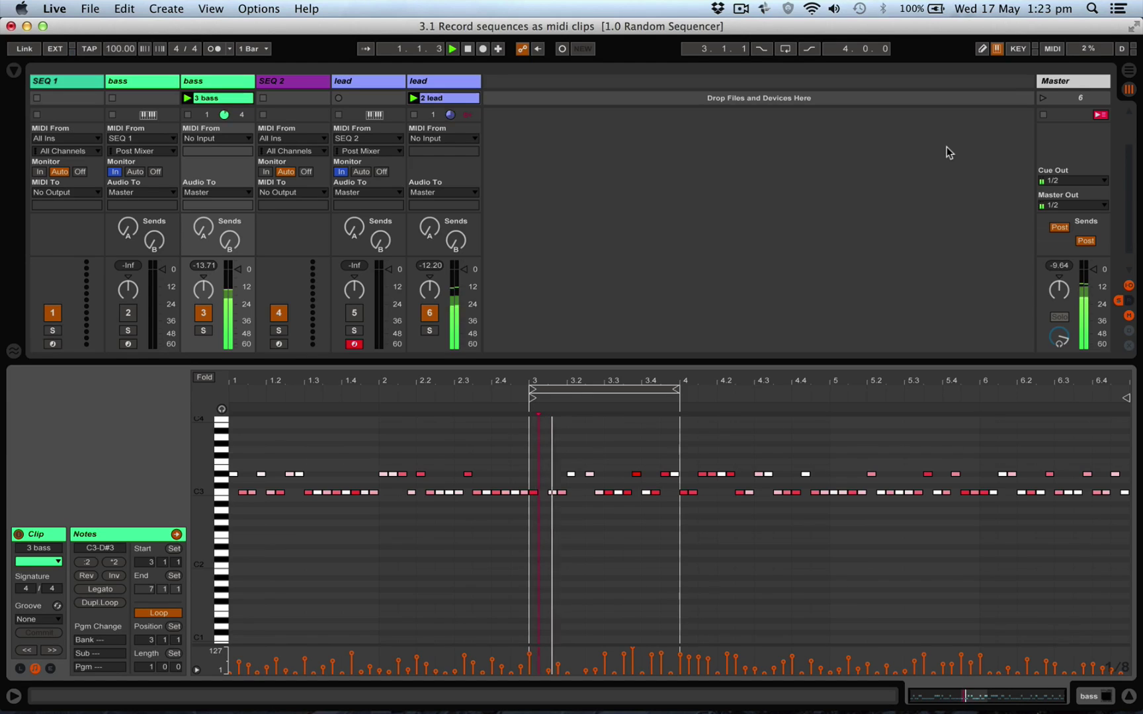
click(355, 344)
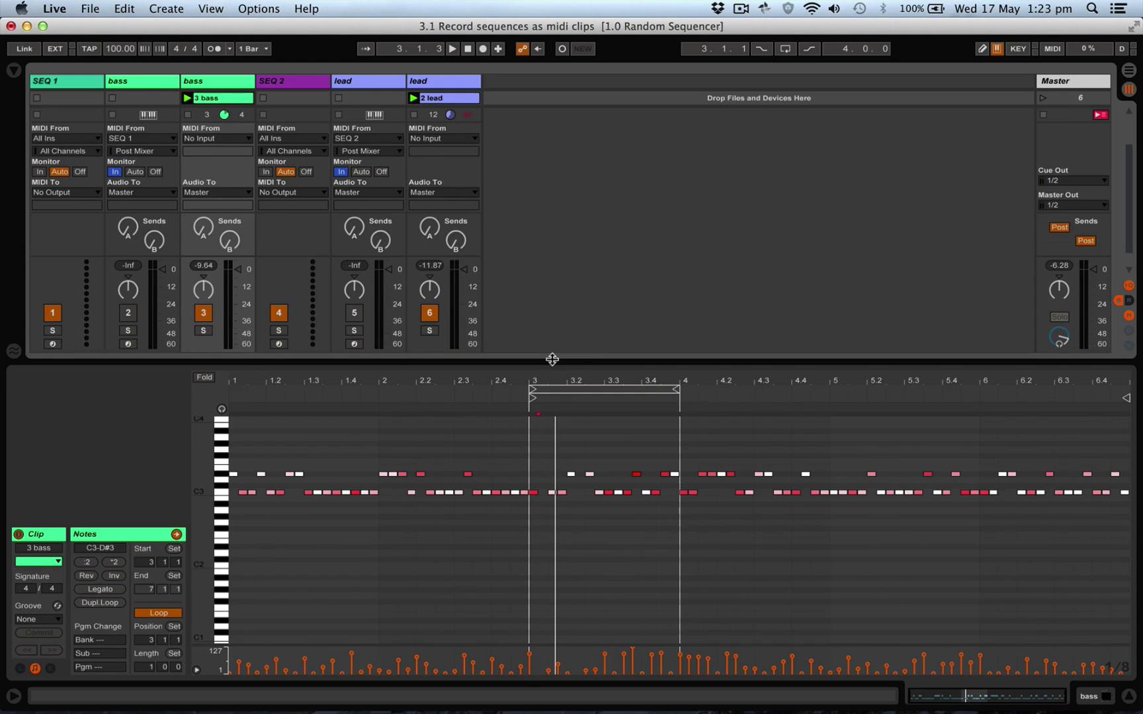
Collapse the clip editor to show the full session grid, then select the 3 bass clip.
drag(552, 359, 553, 625)
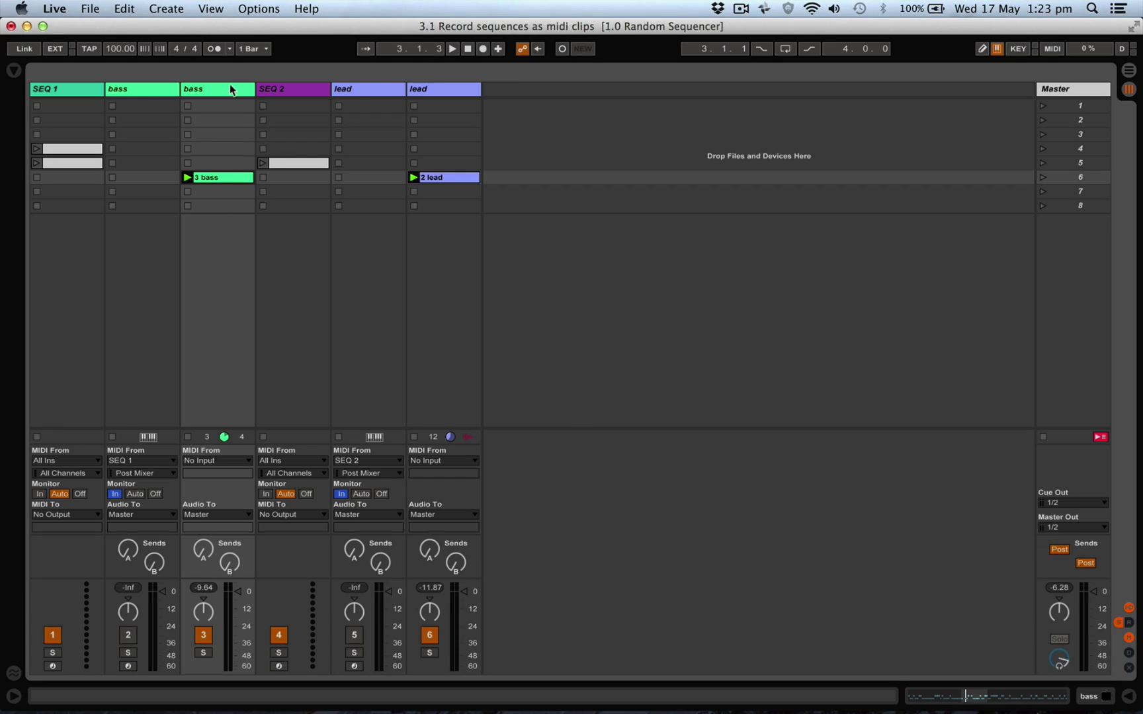
click(236, 180)
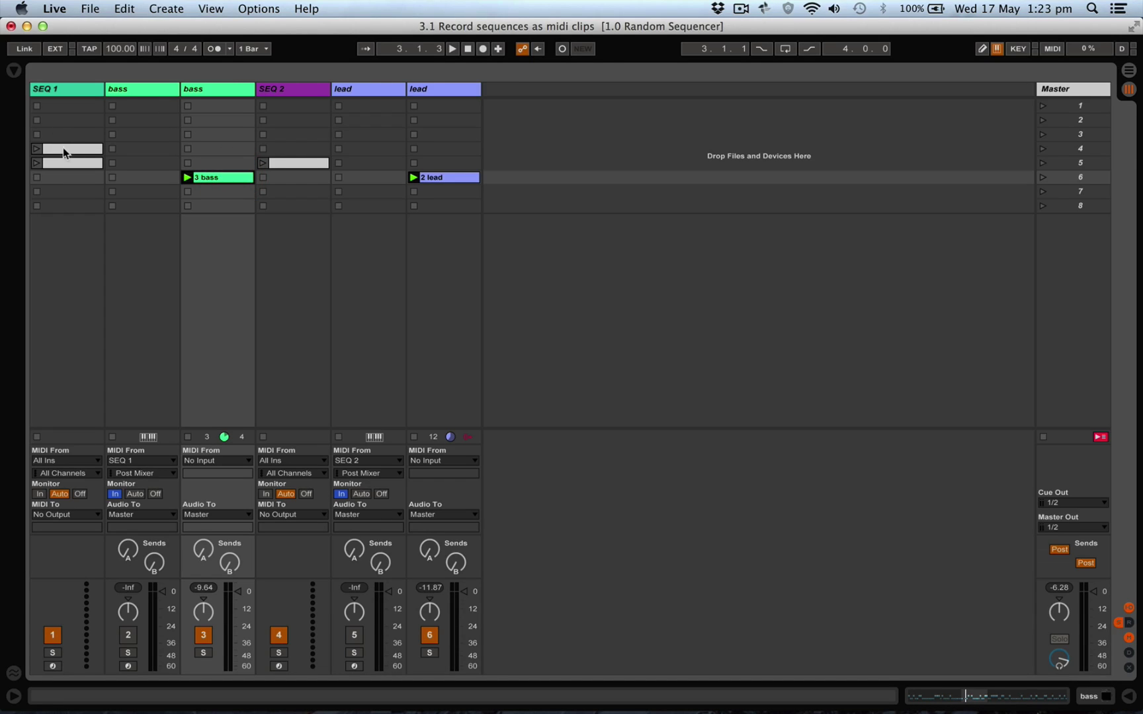